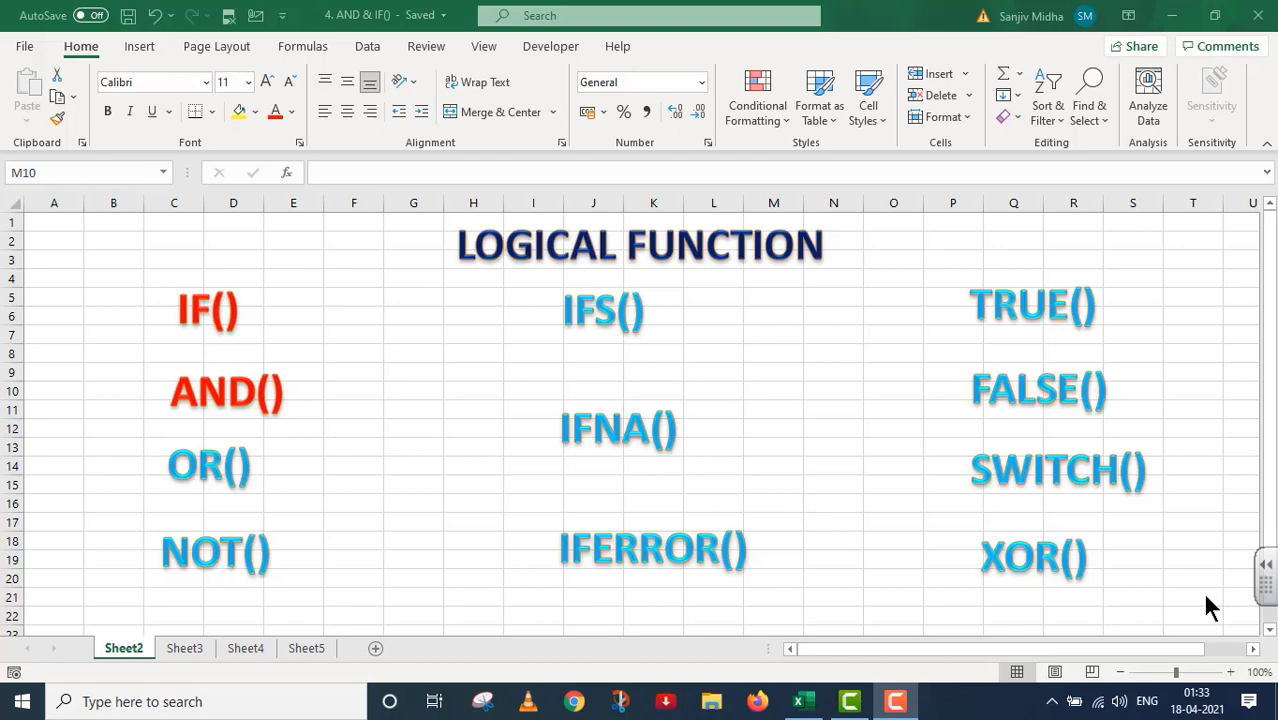
- Move to the next sheet, Sheet3, showing the Multiple AND Functions Example 4 title
{"action": "key", "text": "ctrl+Page_Down"}
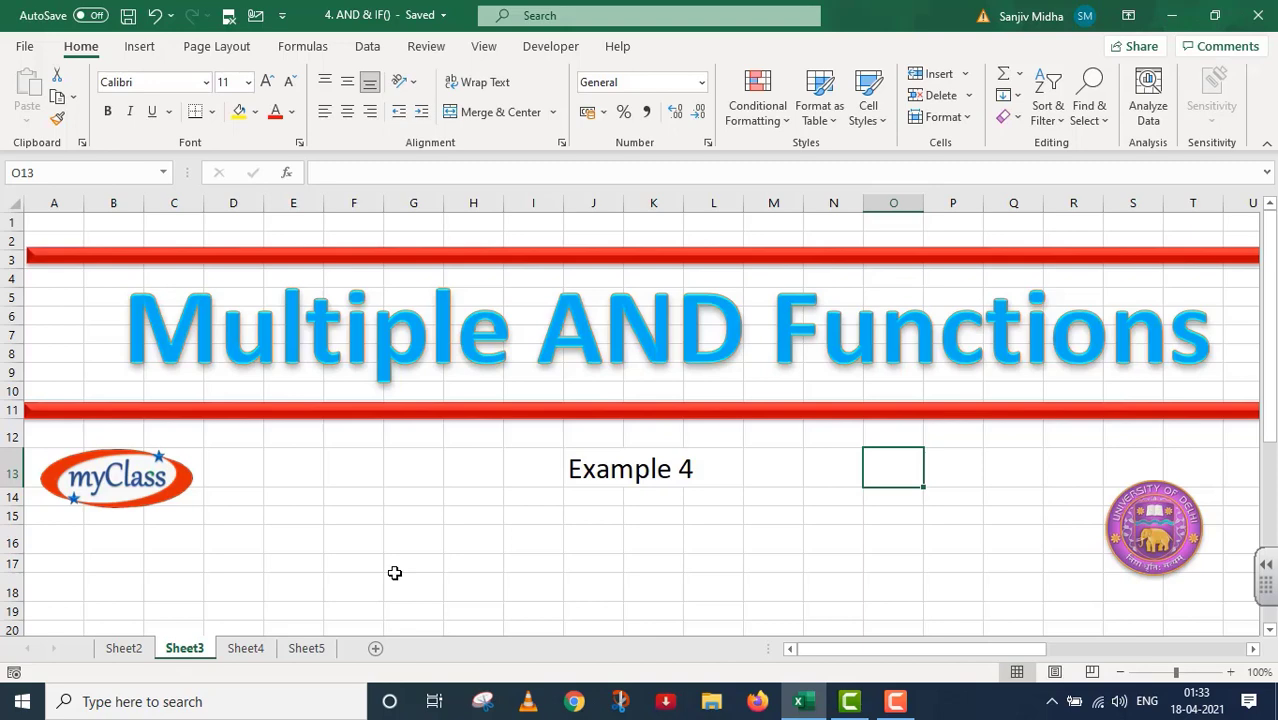
- Switch to Sheet5 with the Multiple AND() student marks table
{"action": "left_click", "coordinate": [310, 648]}
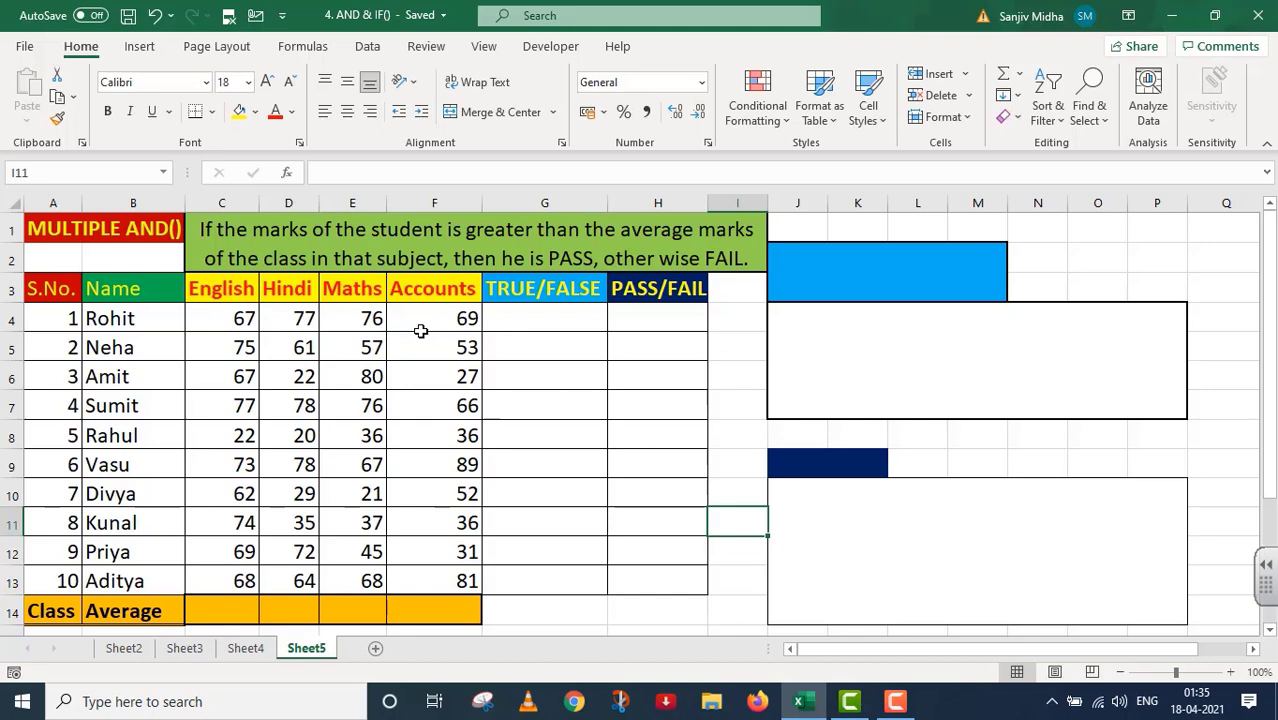
- Enter =AVERAGE(C4:C13) in C14 and fill it across to F14
{"action": "double_click", "coordinate": [214, 610]}
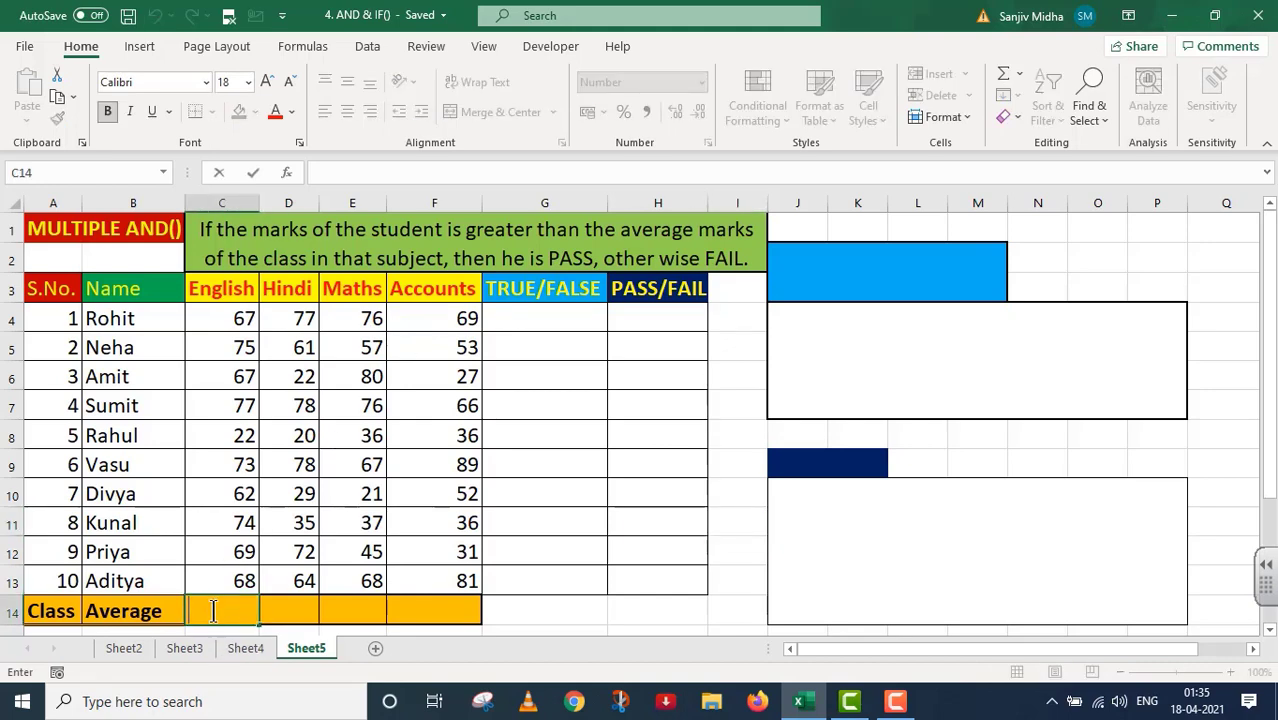
{"action": "type", "text": "=AV"}
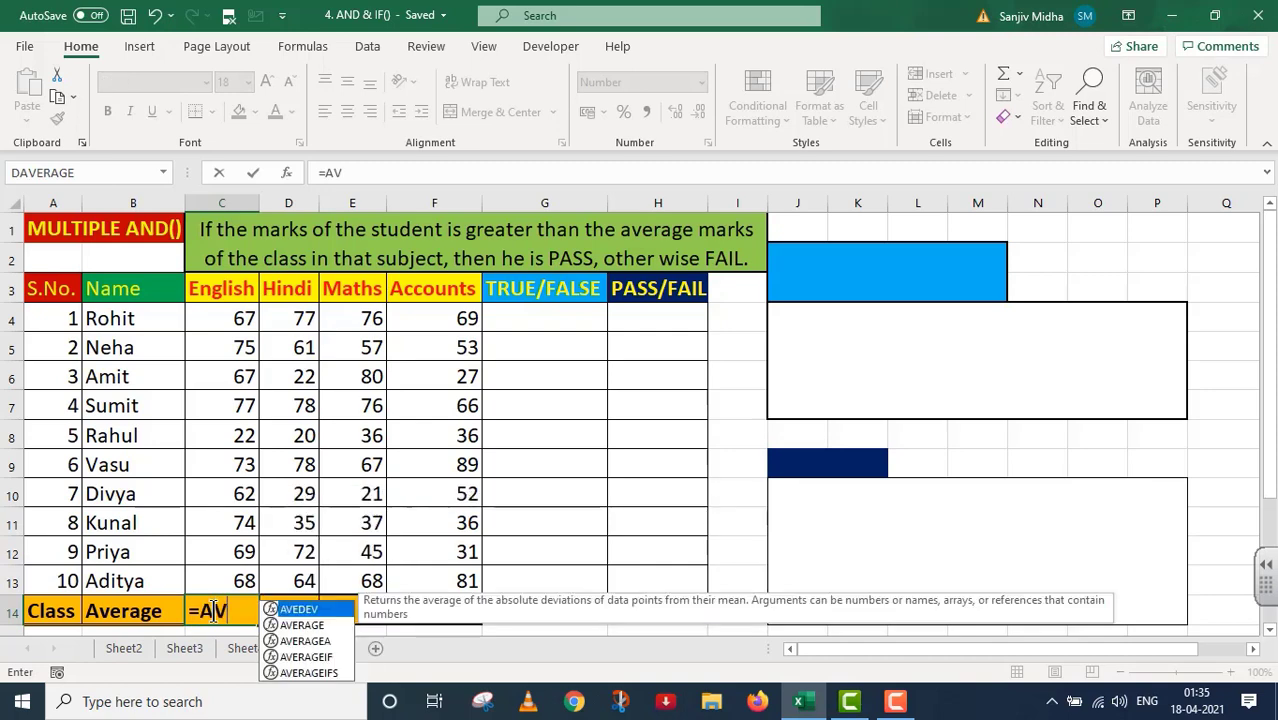
{"action": "type", "text": "ERAGE"}
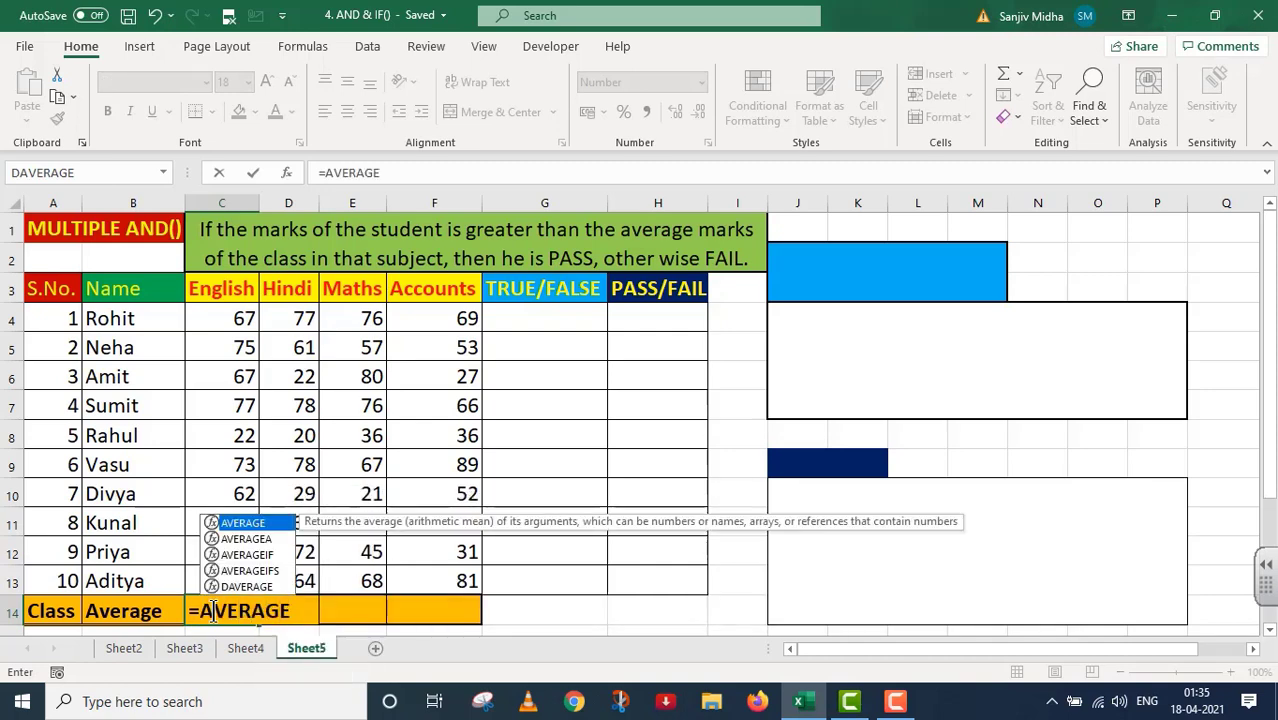
{"action": "type", "text": "("}
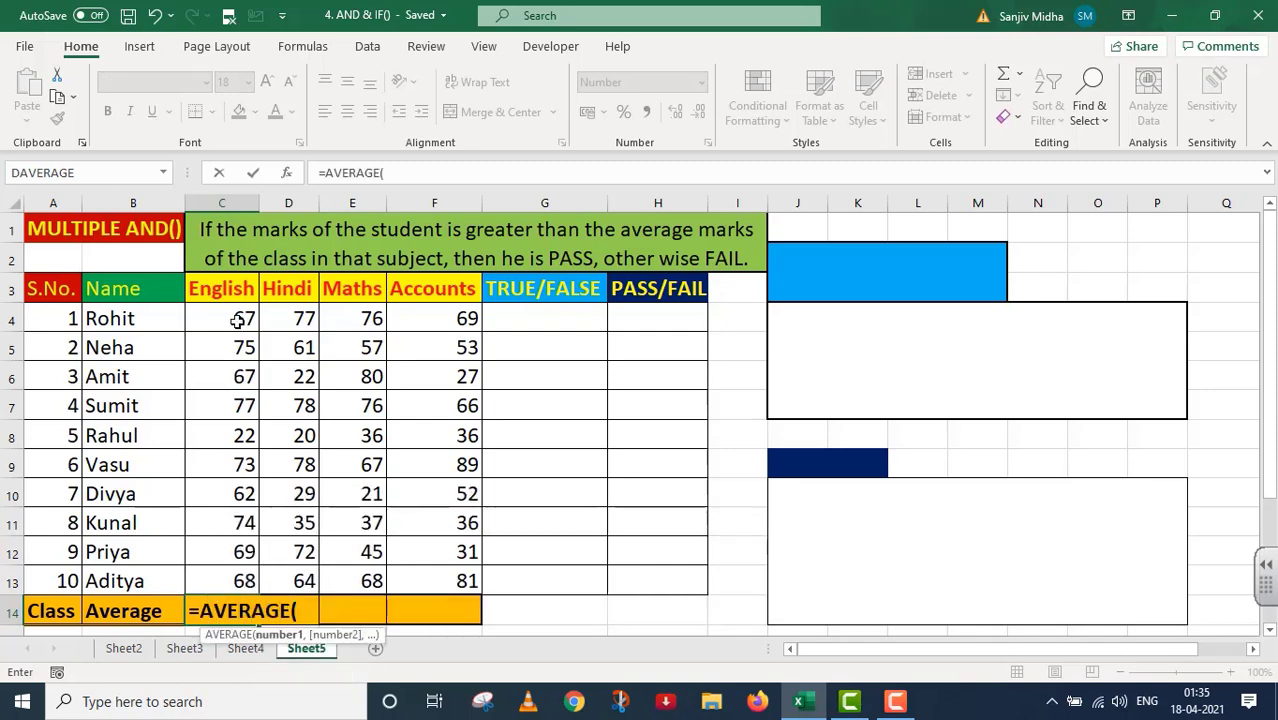
{"action": "left_click_drag", "start_coordinate": [240, 318], "coordinate": [244, 580]}
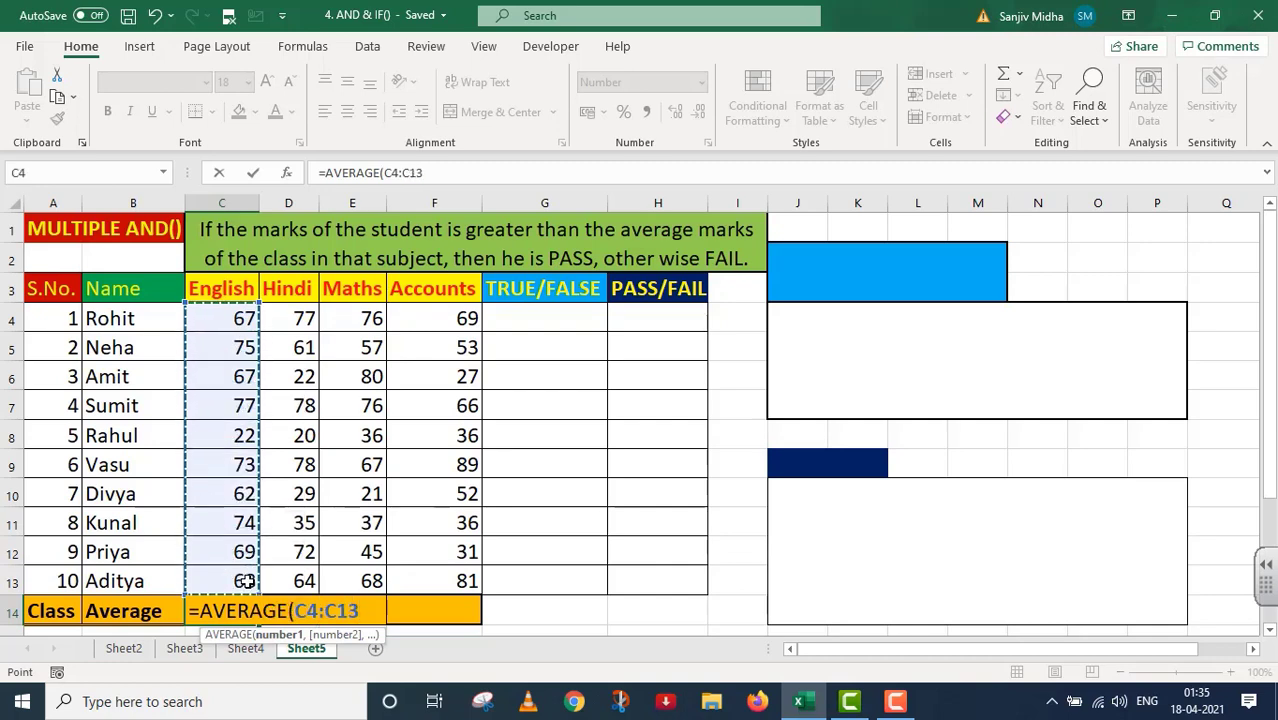
{"action": "type", "text": ")"}
{"action": "key", "text": "Return"}
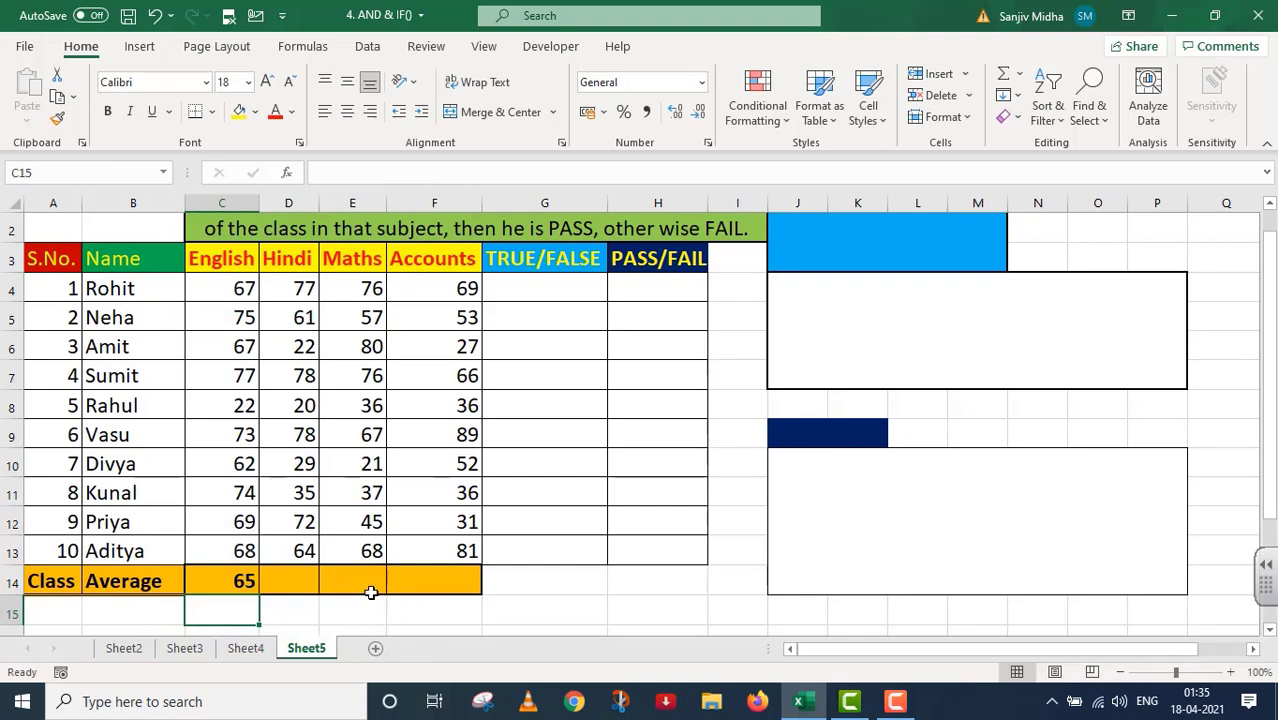
{"action": "left_click", "coordinate": [234, 580]}
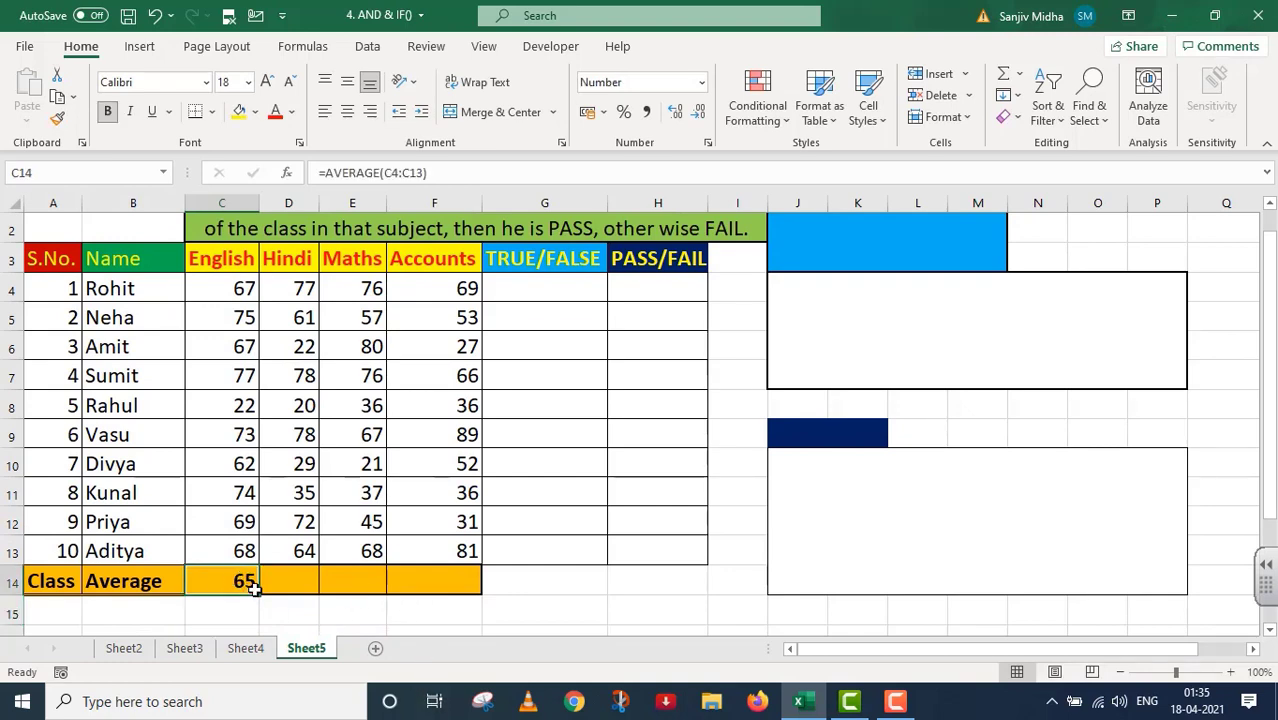
{"action": "left_click_drag", "start_coordinate": [272, 593], "coordinate": [460, 590]}
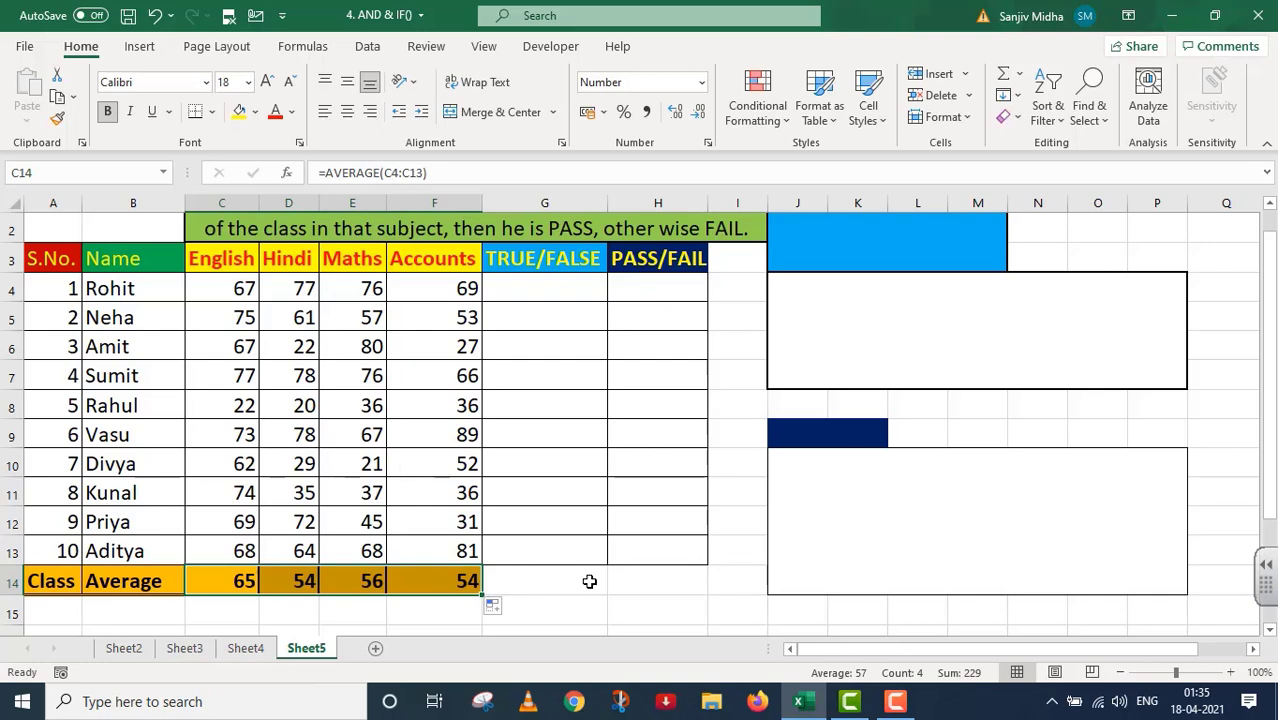
{"action": "scroll", "coordinate": [589, 581], "scroll_direction": "up", "scroll_amount": 1}
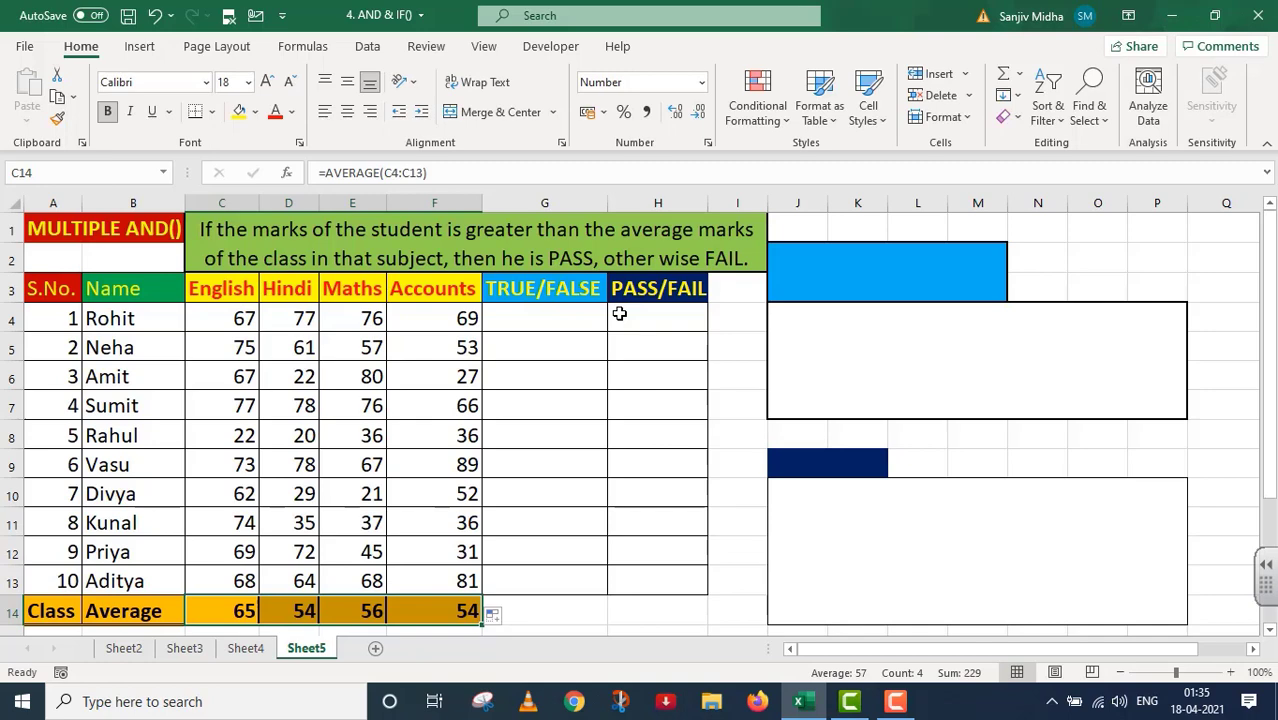
{"action": "left_click", "coordinate": [510, 318]}
{"action": "double_click", "coordinate": [513, 319]}
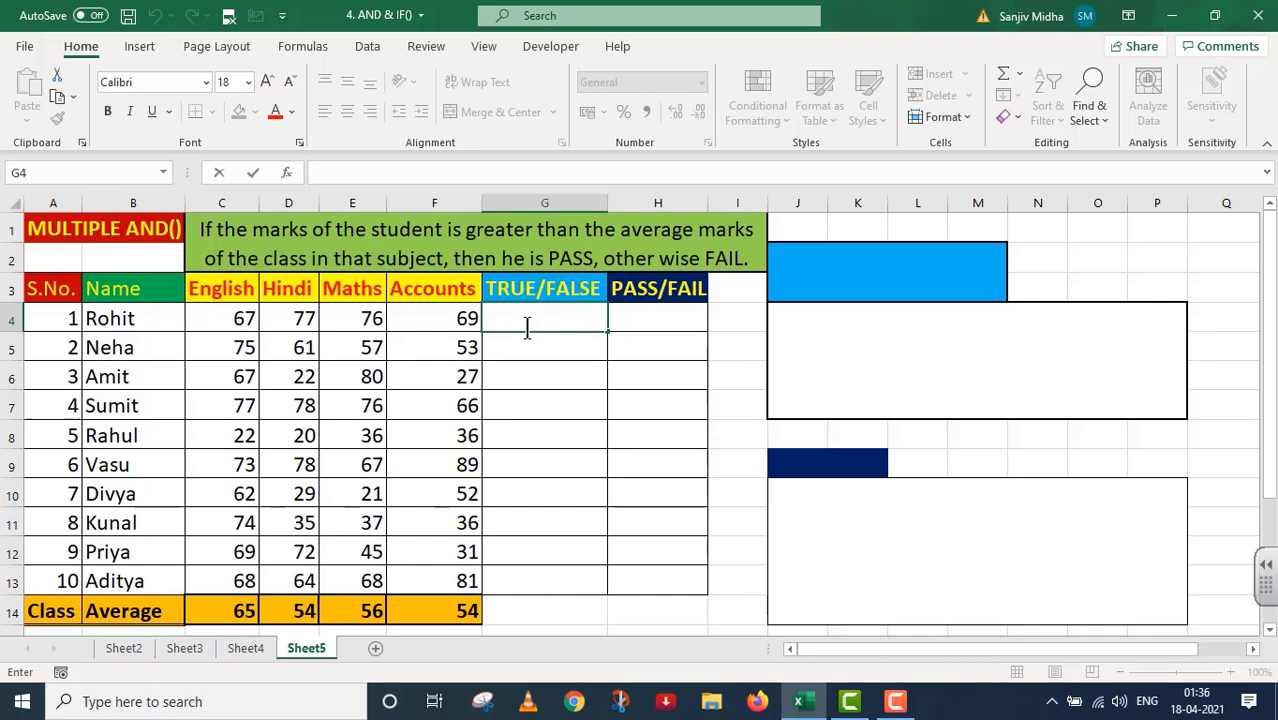
- Begin G4 with =AND(C4>AVERAGE($C$4:$C$13),AND( using an absolute English range
{"action": "type", "text": "="}
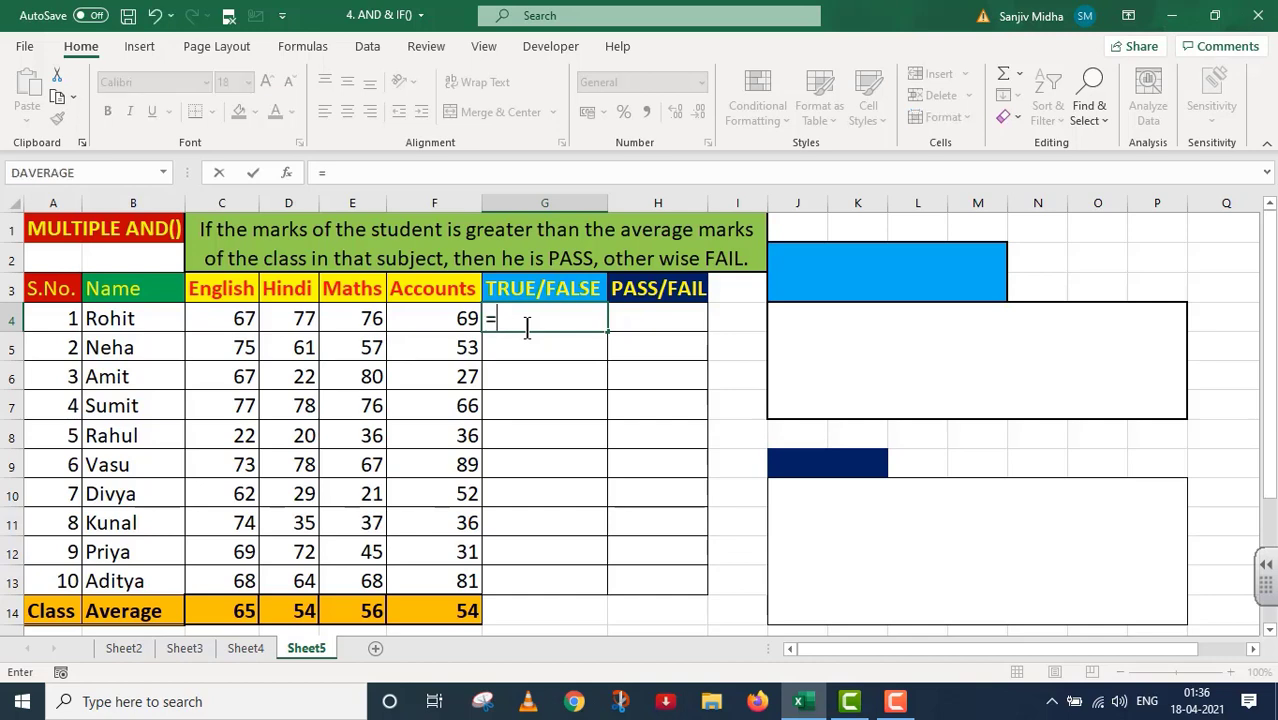
{"action": "type", "text": "A"}
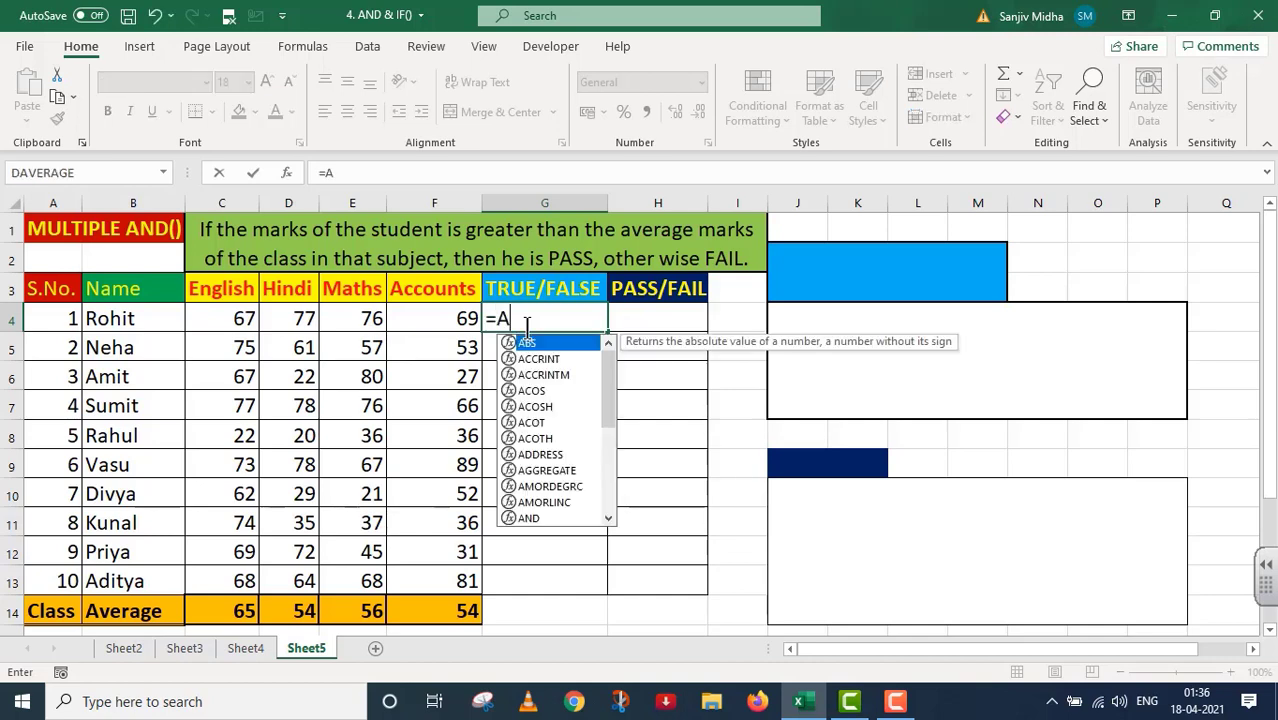
{"action": "type", "text": "ND("}
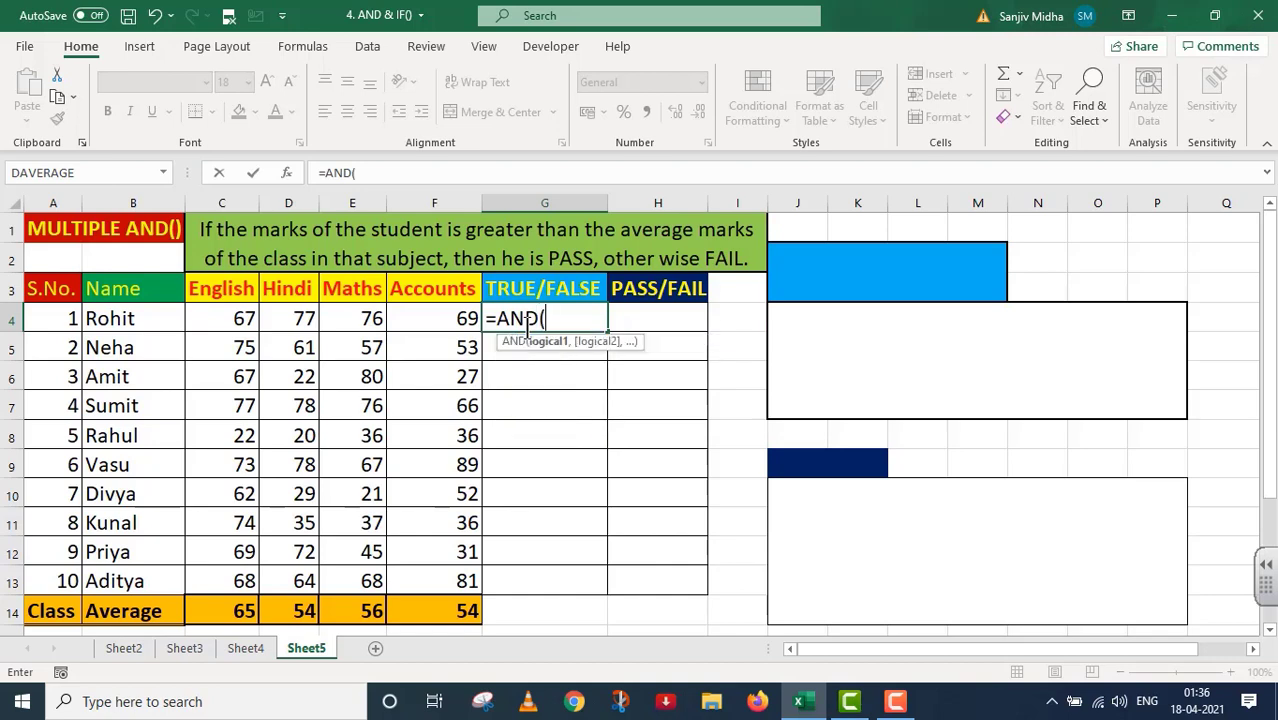
{"action": "left_click", "coordinate": [226, 322]}
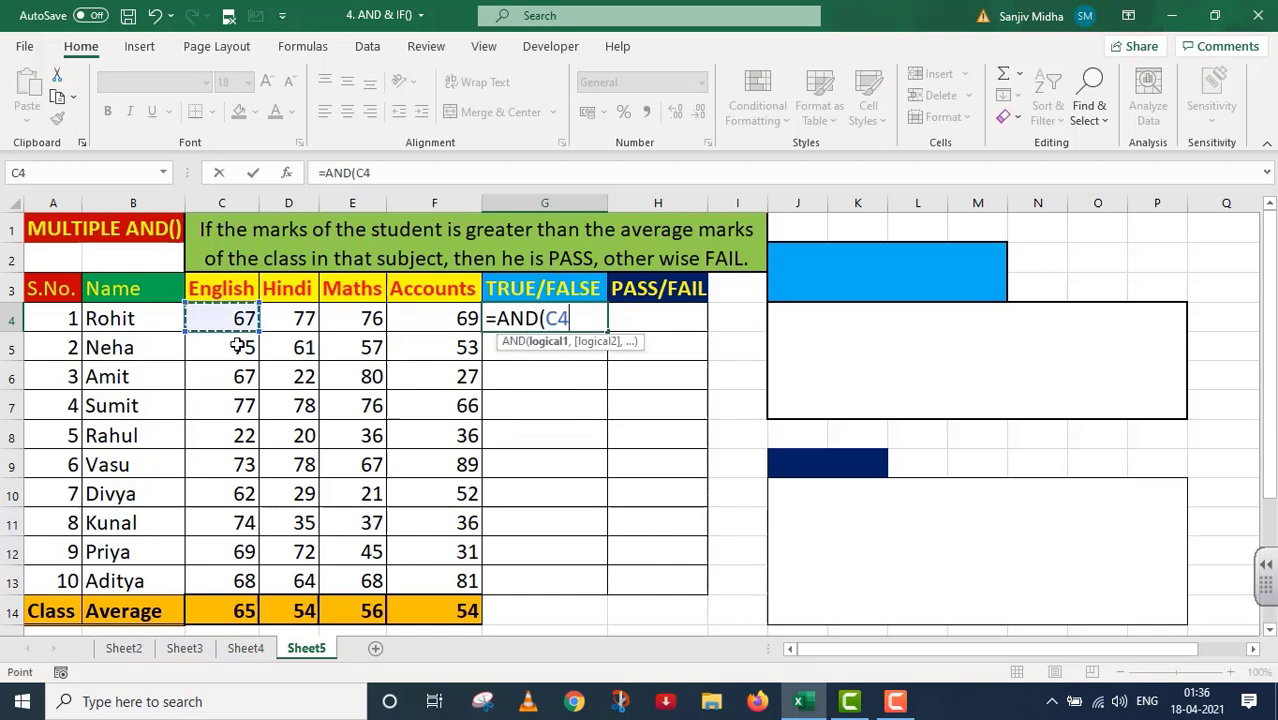
{"action": "type", "text": ">"}
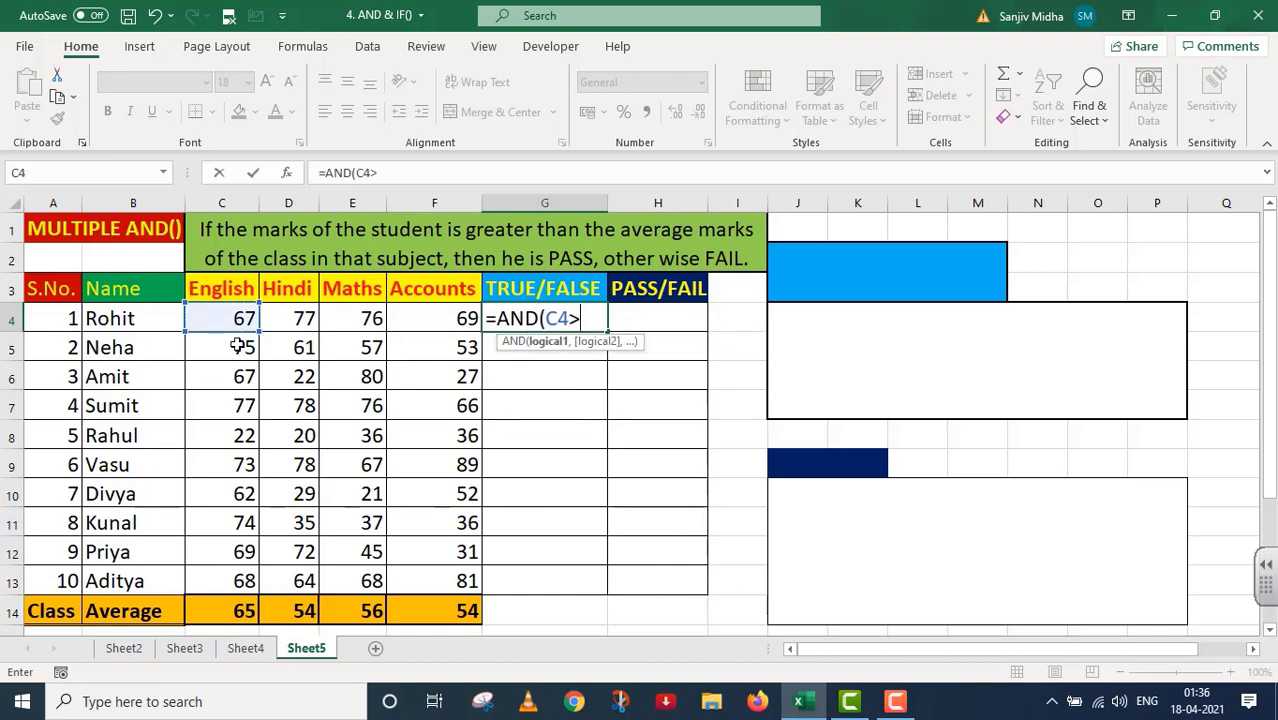
{"action": "type", "text": "AVER"}
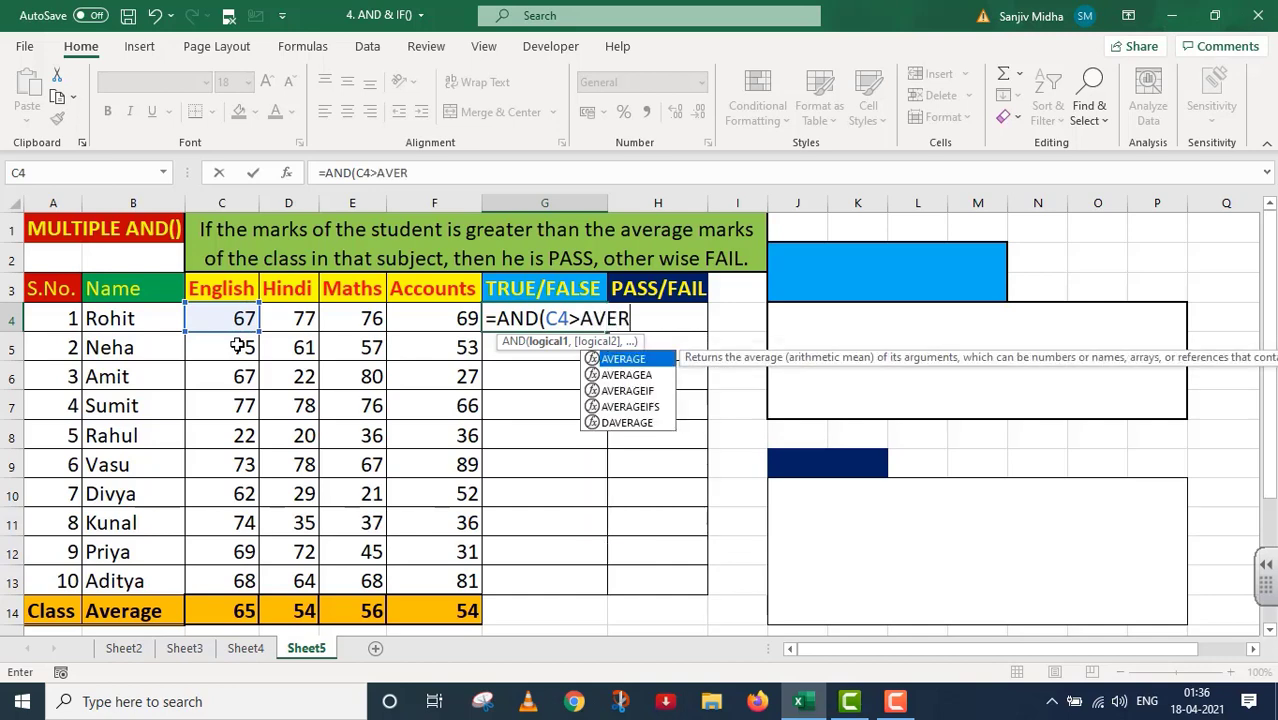
{"action": "type", "text": "AGE"}
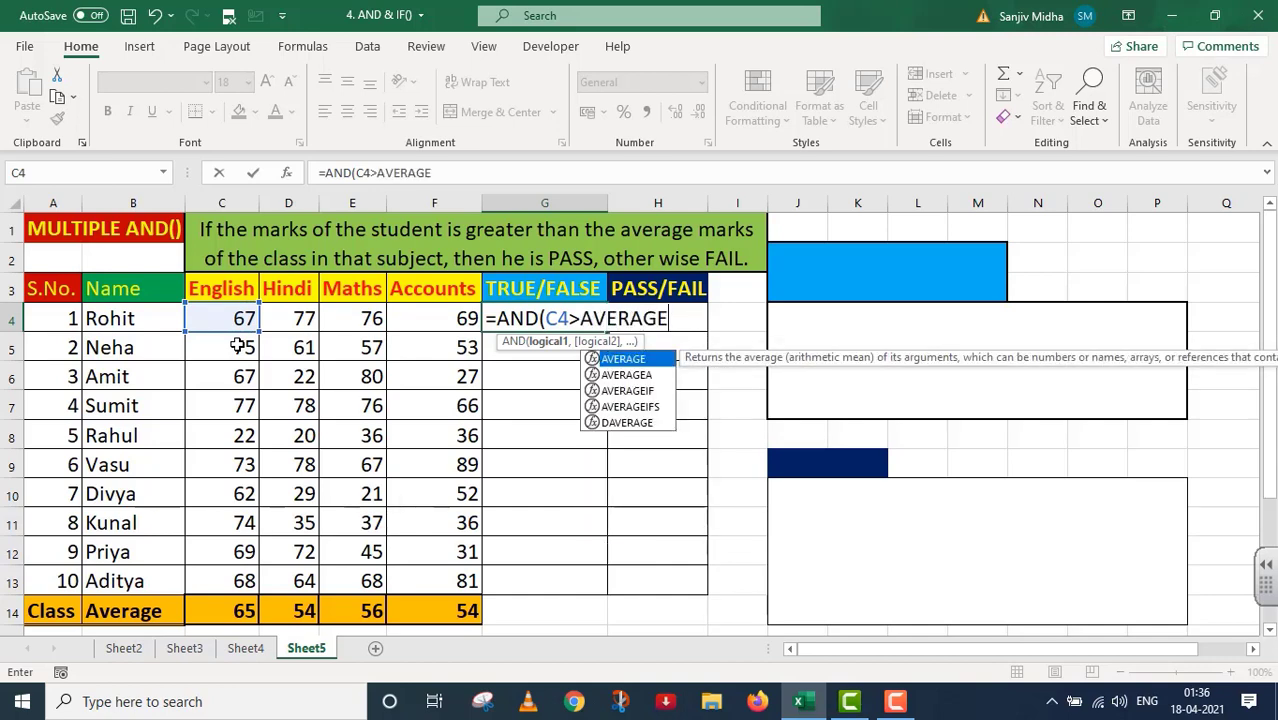
{"action": "type", "text": "("}
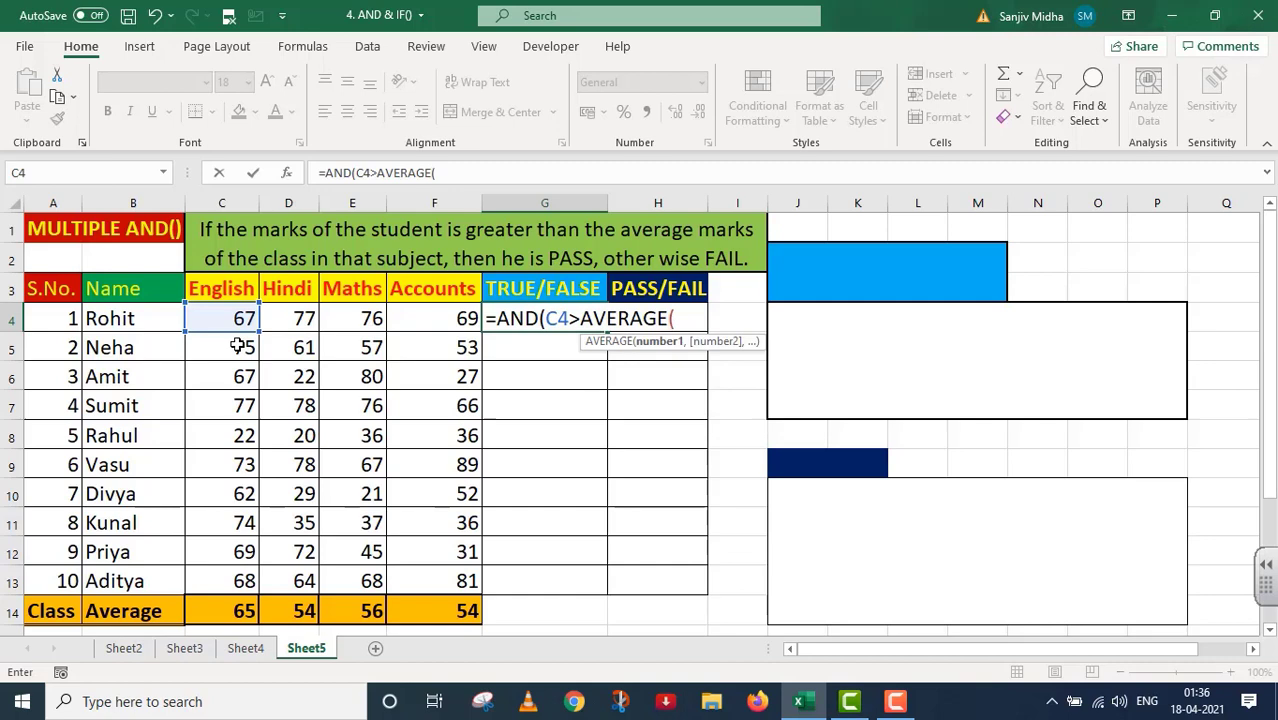
{"action": "mouse_move", "coordinate": [235, 315]}
{"action": "left_mouse_down"}
{"action": "mouse_move", "coordinate": [245, 575]}
{"action": "mouse_move", "coordinate": [222, 588]}
{"action": "left_mouse_up"}
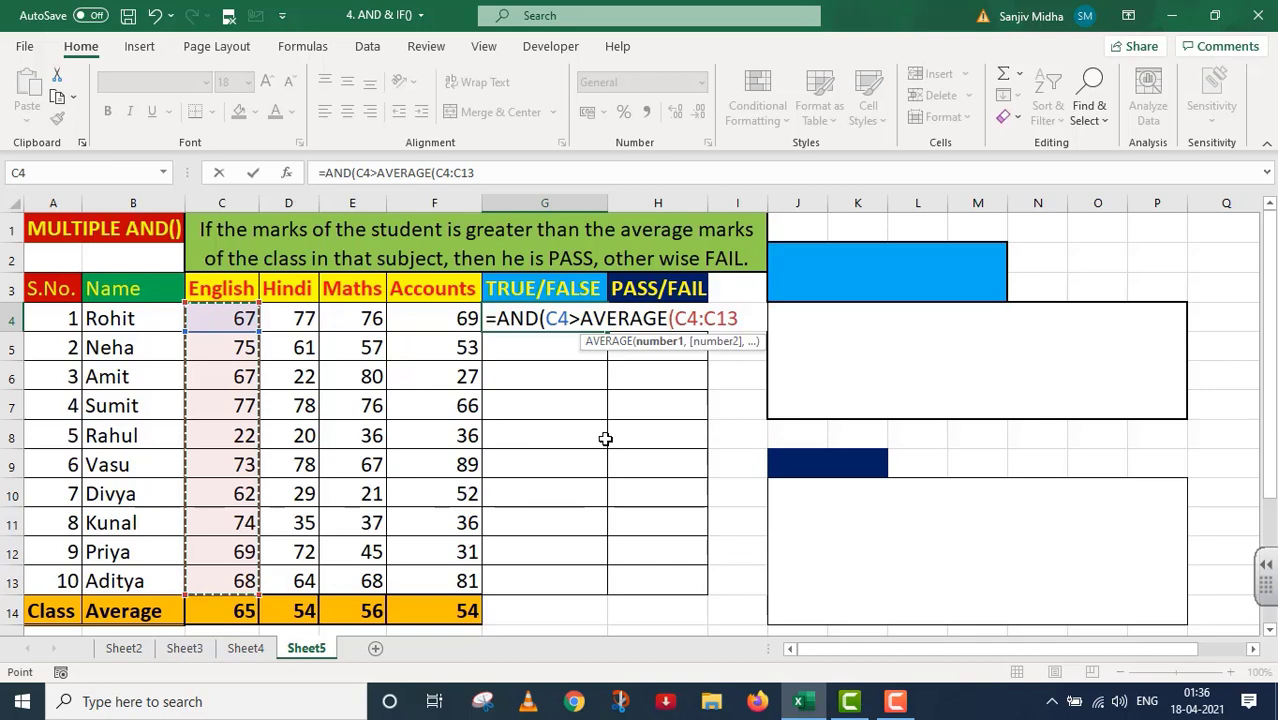
{"action": "key", "text": "F4"}
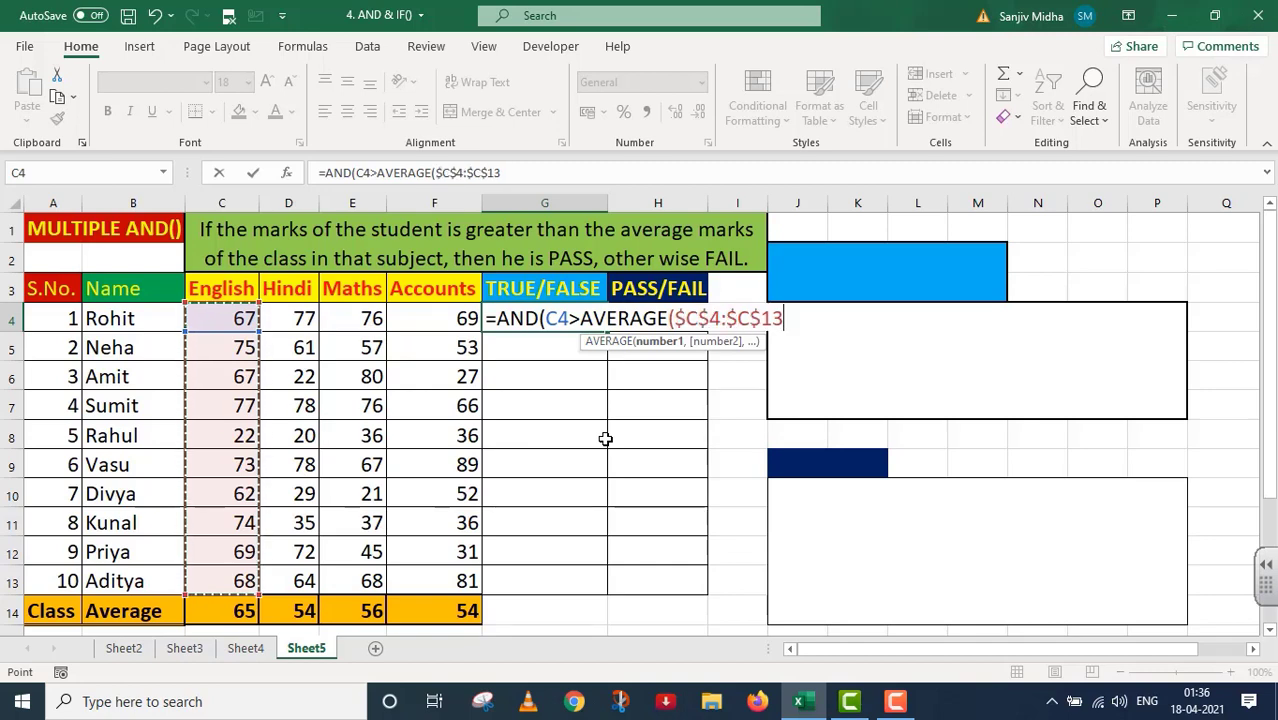
{"action": "type", "text": ")"}
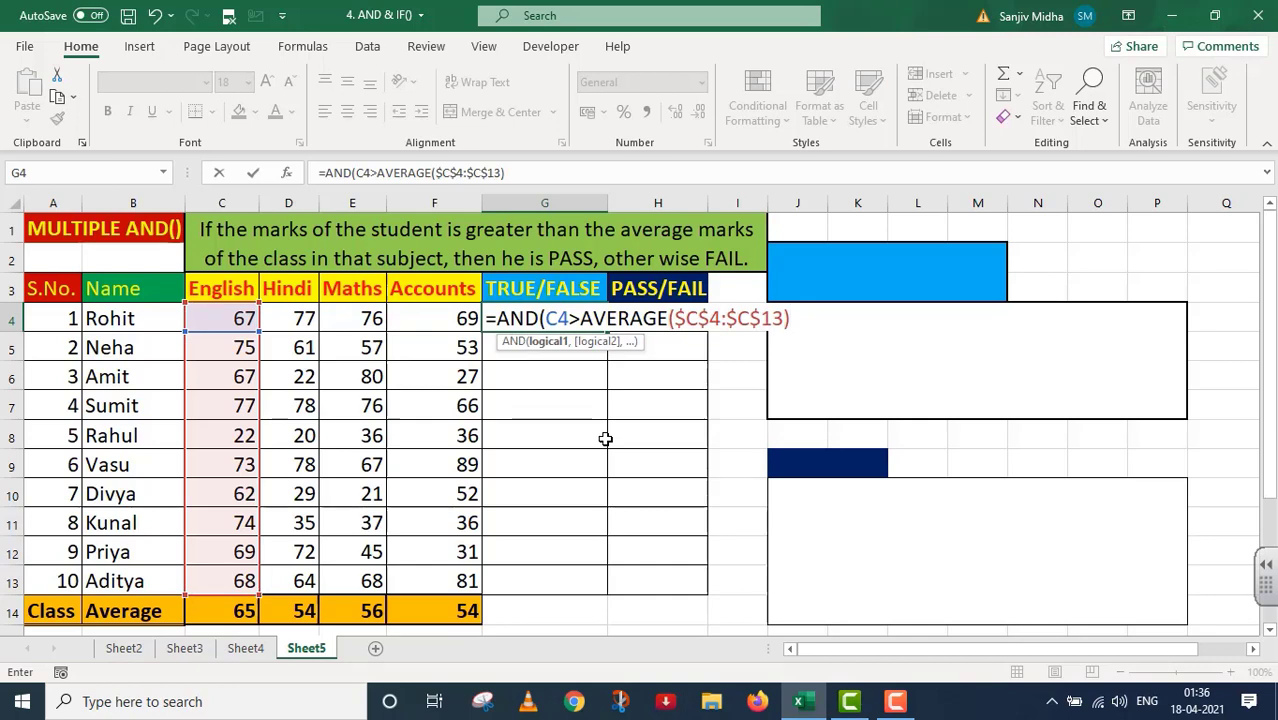
{"action": "type", "text": ","}
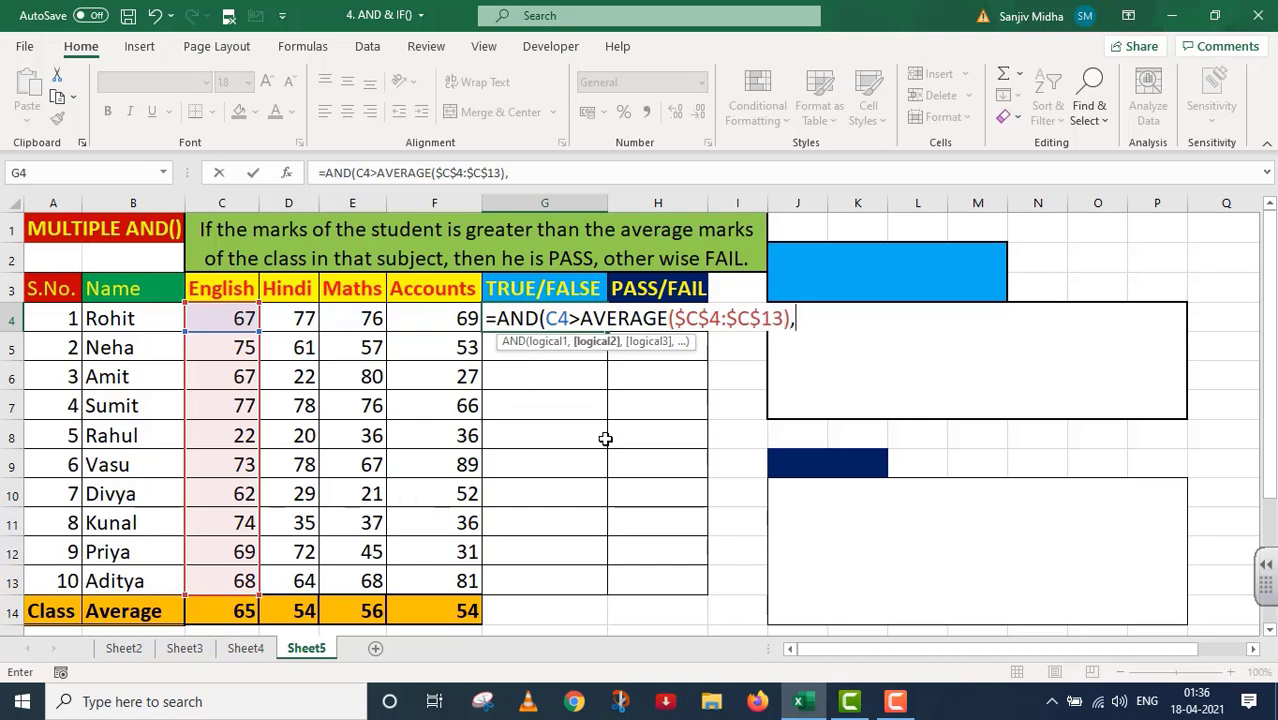
{"action": "type", "text": "AND("}
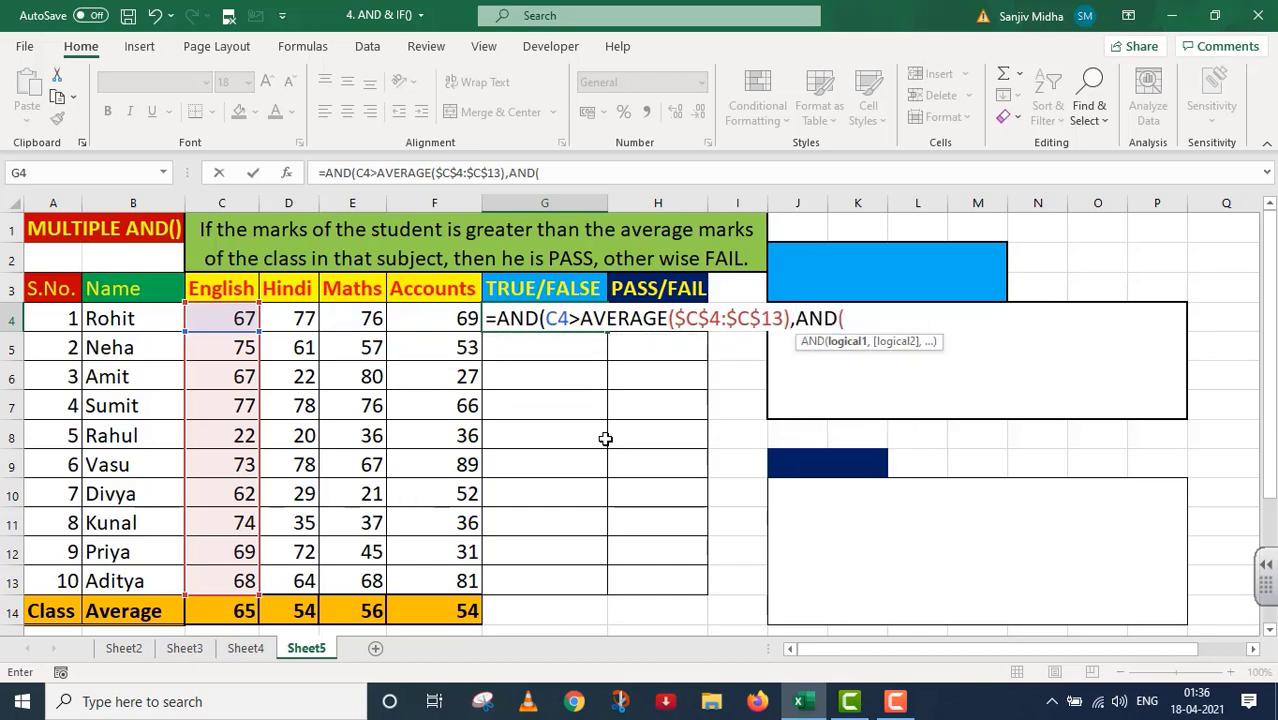
- Add the Hindi test D4>AVERAGE($D$4:$D$13) and open another nested AND
{"action": "left_click", "coordinate": [305, 320]}
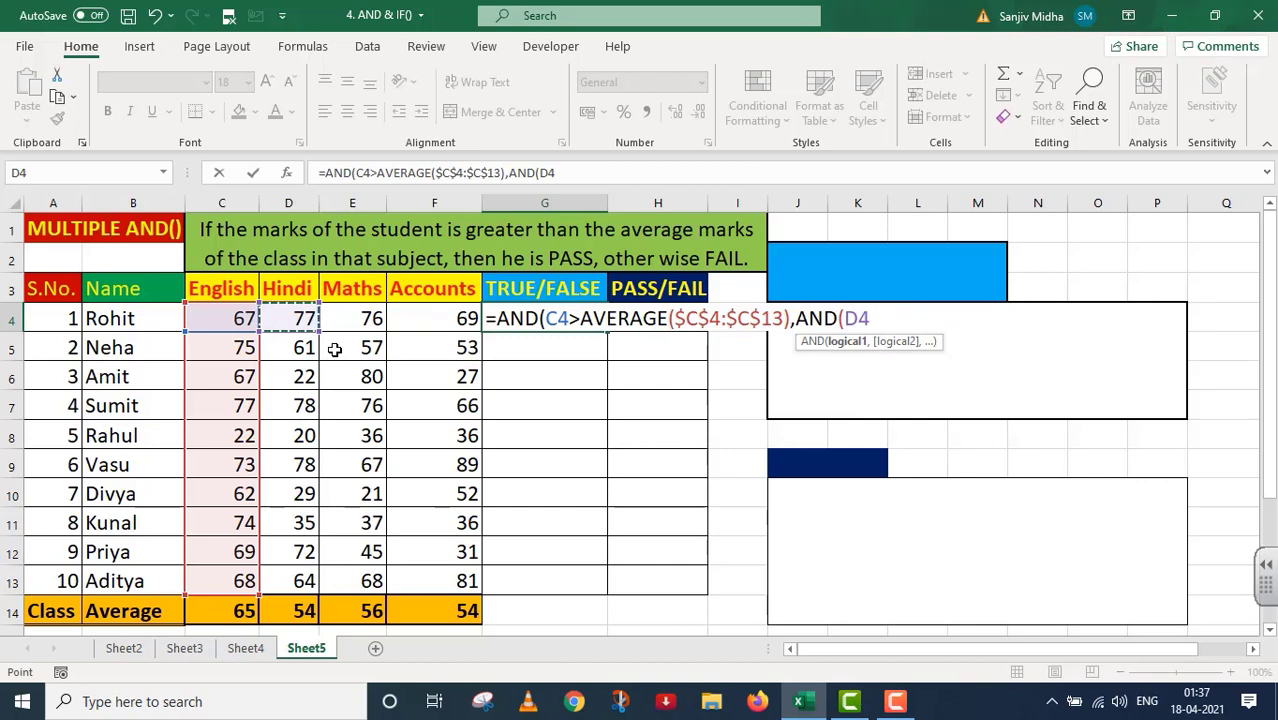
{"action": "type", "text": ">A"}
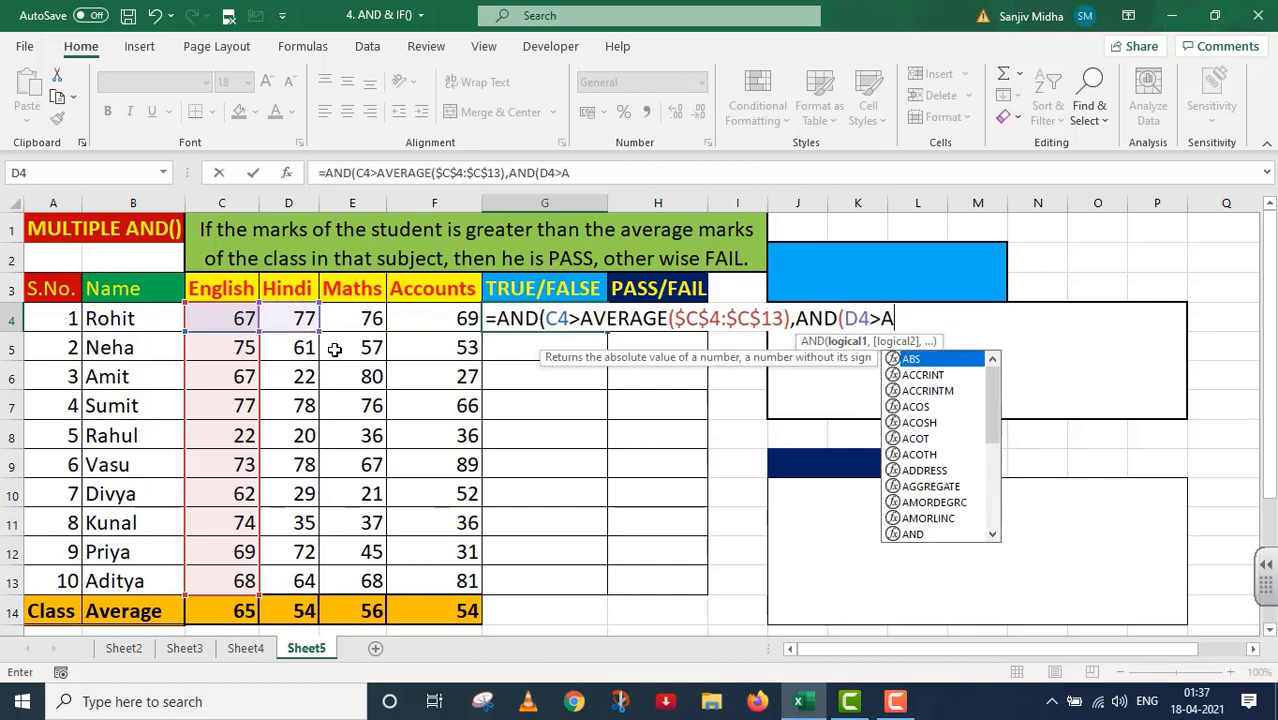
{"action": "type", "text": "VERAGE"}
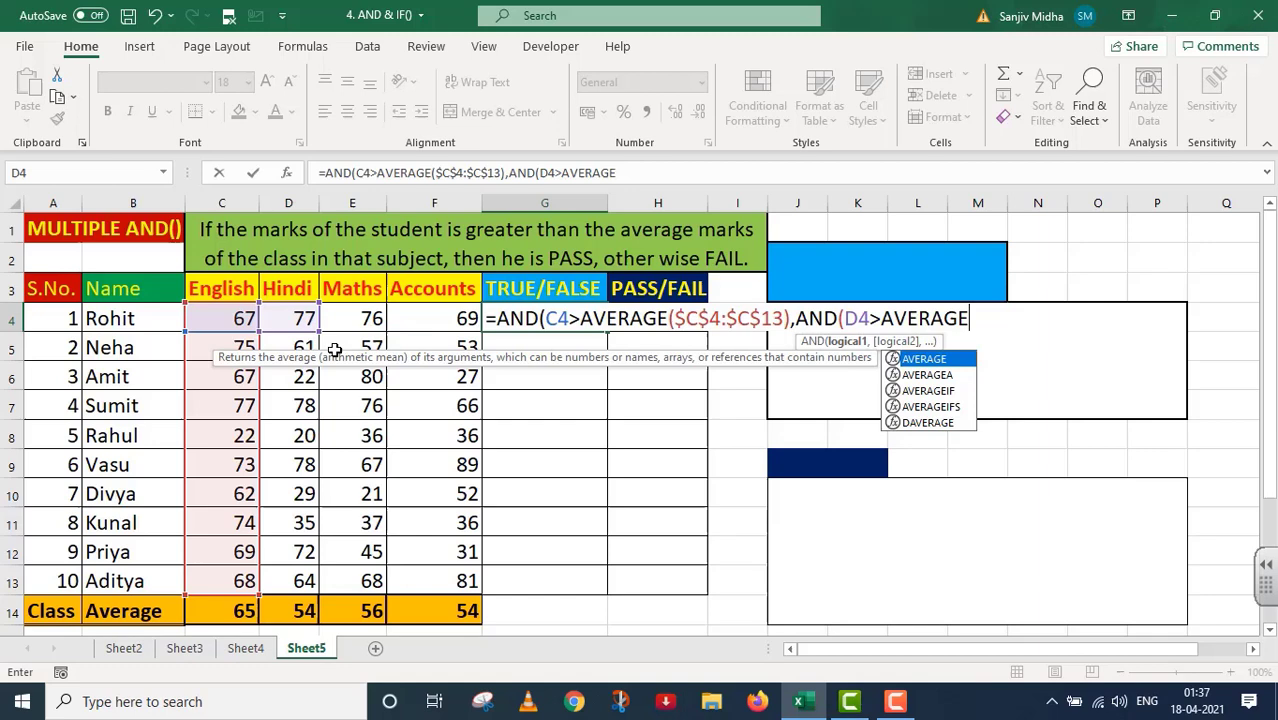
{"action": "type", "text": "("}
{"action": "left_click_drag", "start_coordinate": [300, 320], "coordinate": [292, 583]}
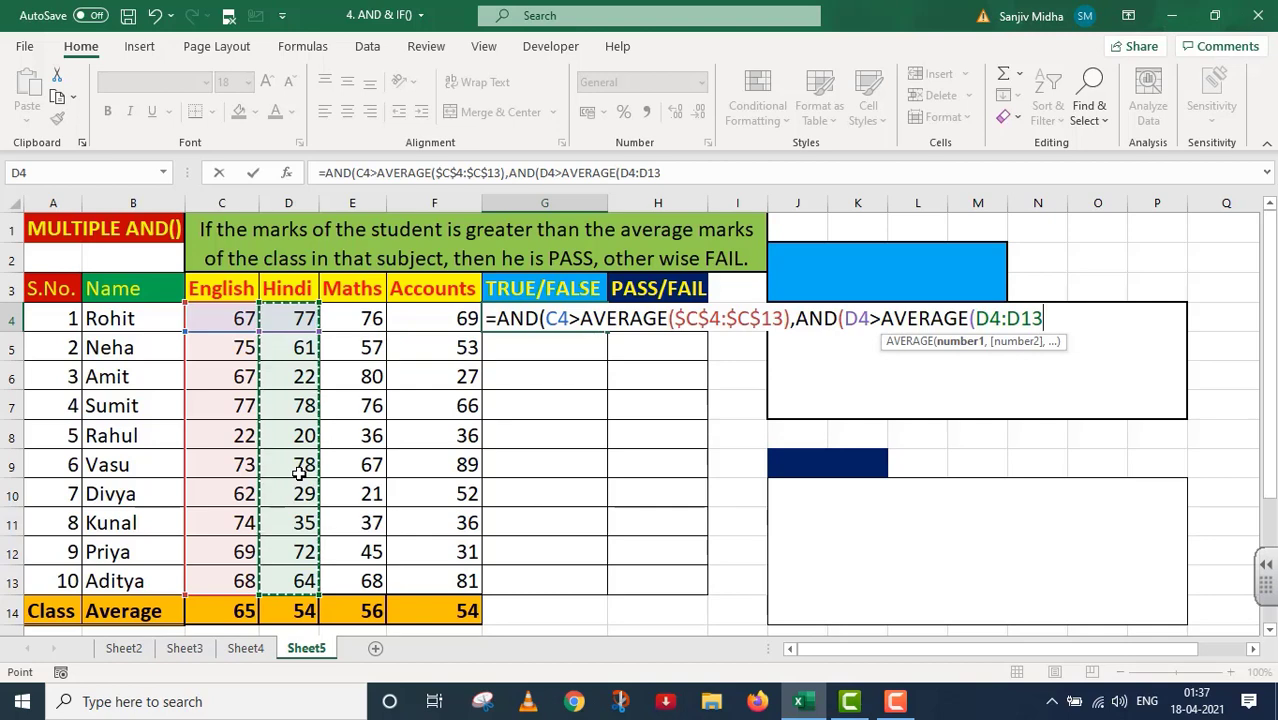
{"action": "key", "text": "F4"}
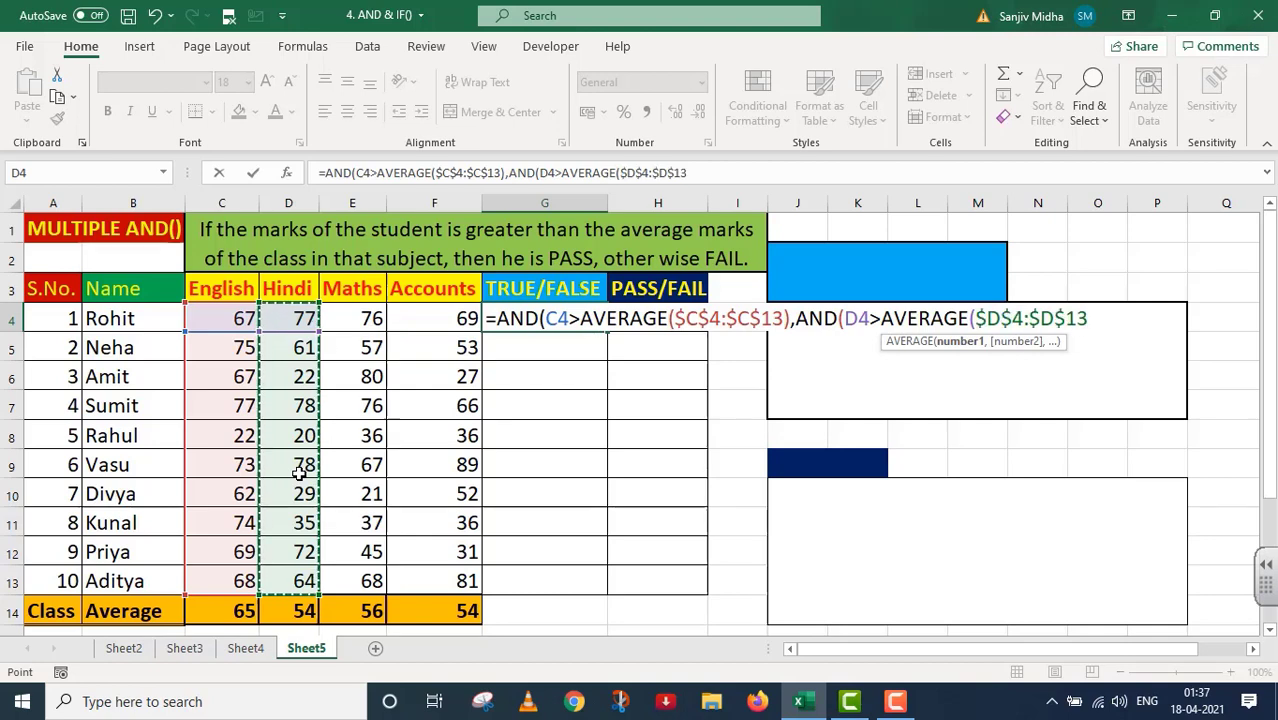
{"action": "type", "text": "),"}
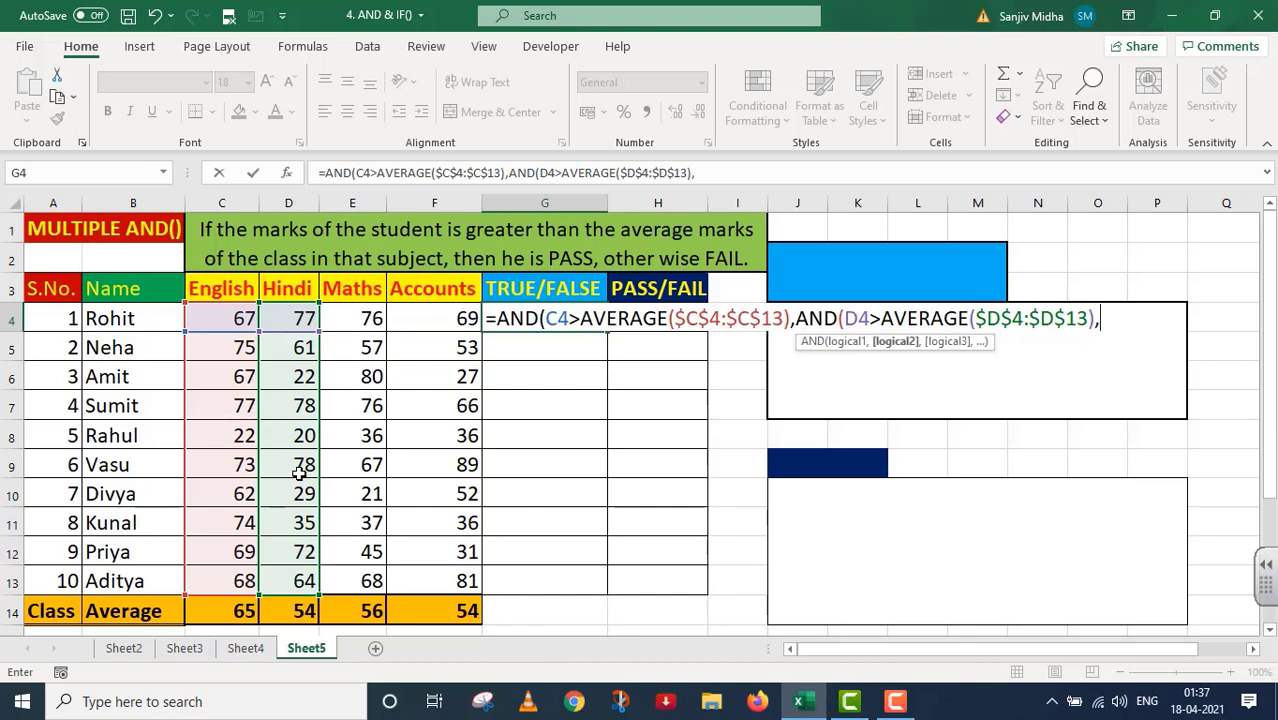
{"action": "type", "text": "AND"}
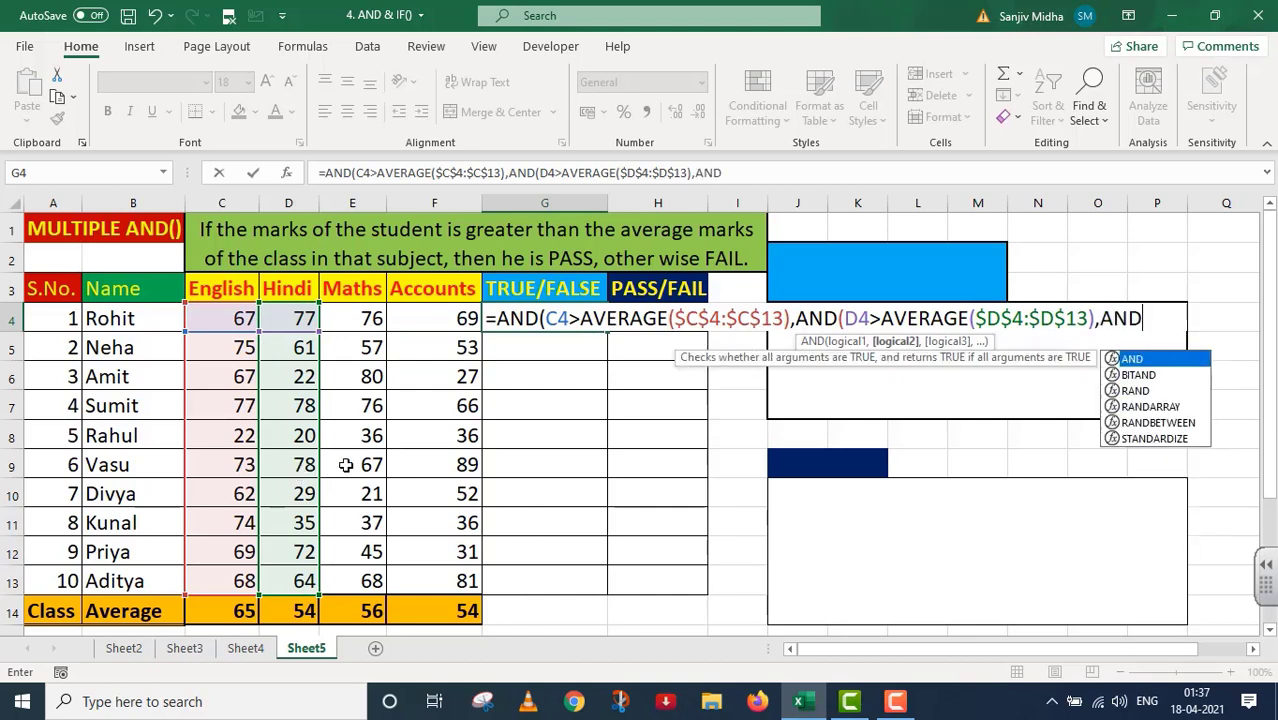
{"action": "type", "text": "("}
- Add the Maths test E4>AVERAGE($E$4:$E$13) to the formula
{"action": "left_click", "coordinate": [371, 318]}
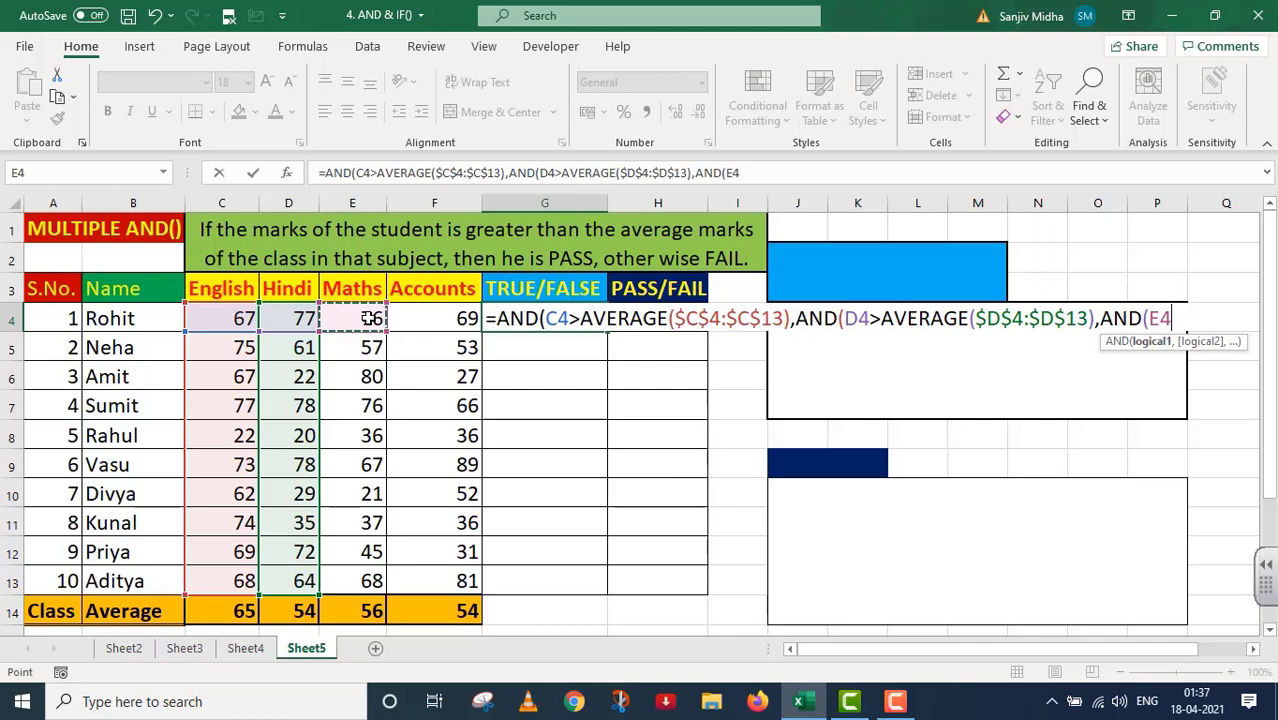
{"action": "type", "text": ">"}
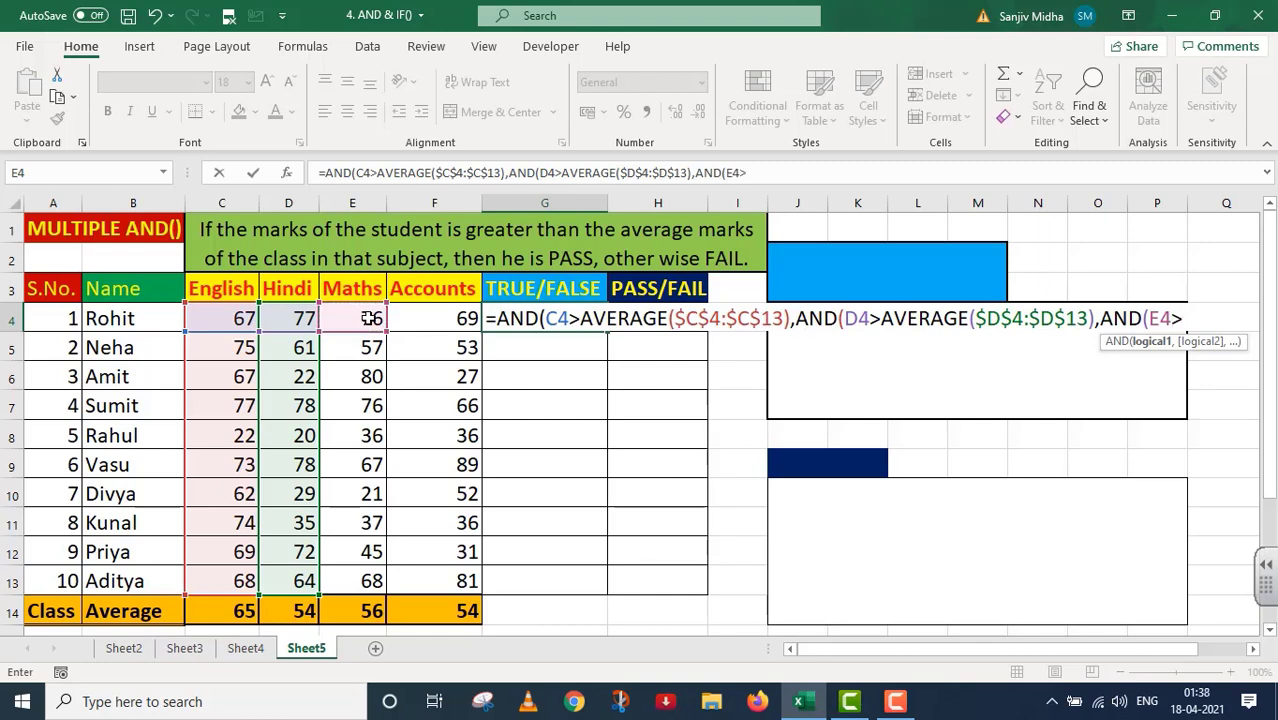
{"action": "type", "text": "AVERA"}
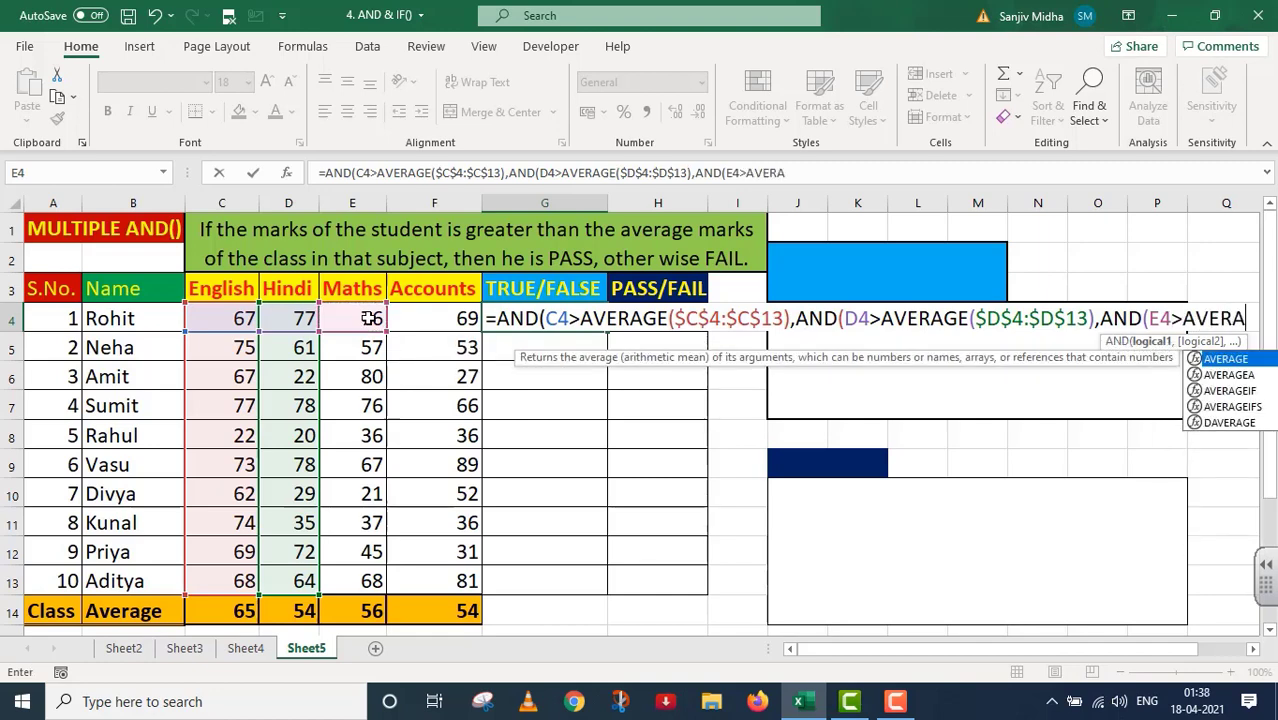
{"action": "type", "text": "GE("}
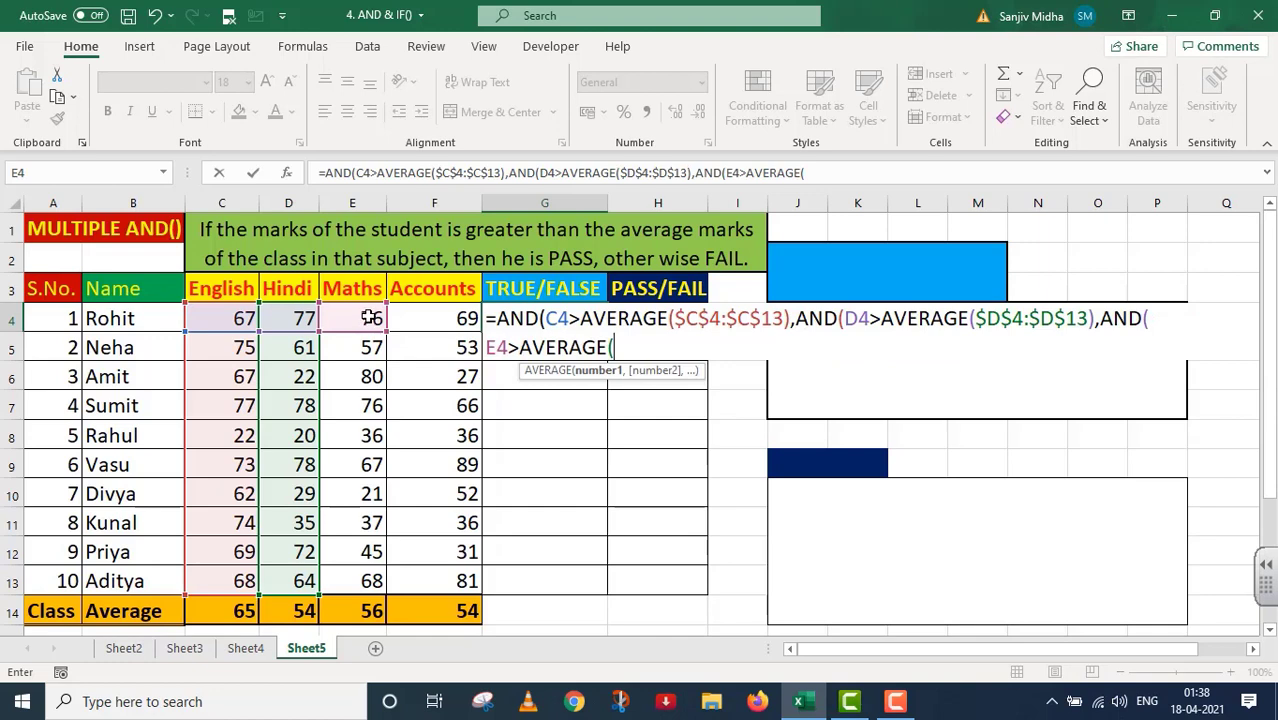
{"action": "left_click_drag", "start_coordinate": [370, 318], "coordinate": [350, 520]}
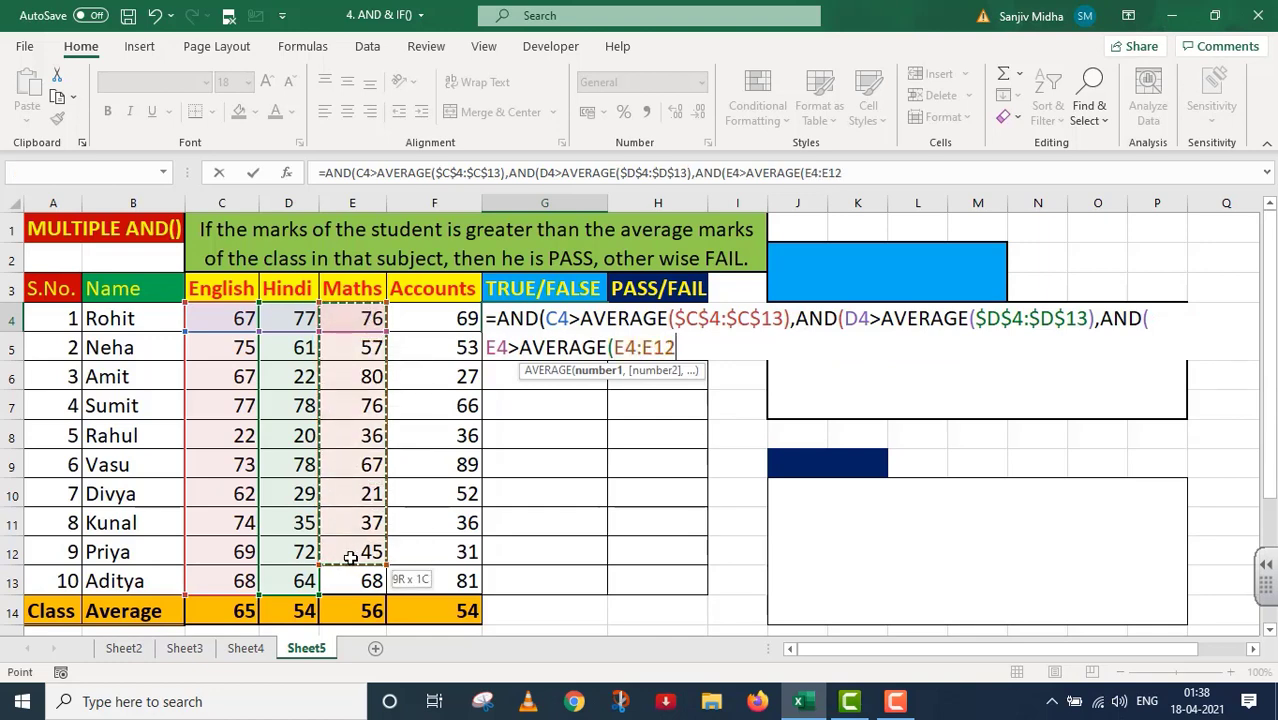
{"action": "left_click_drag", "start_coordinate": [350, 520], "coordinate": [350, 575]}
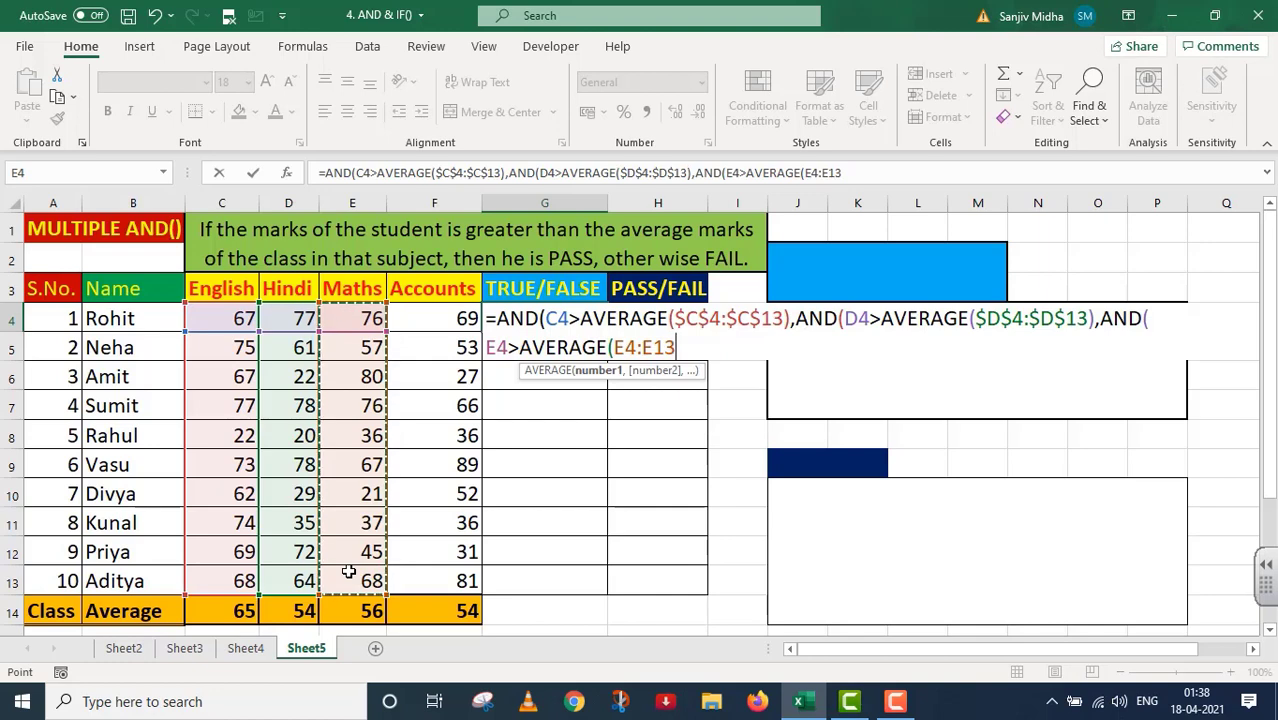
{"action": "key", "text": "F4"}
{"action": "type", "text": "),"}
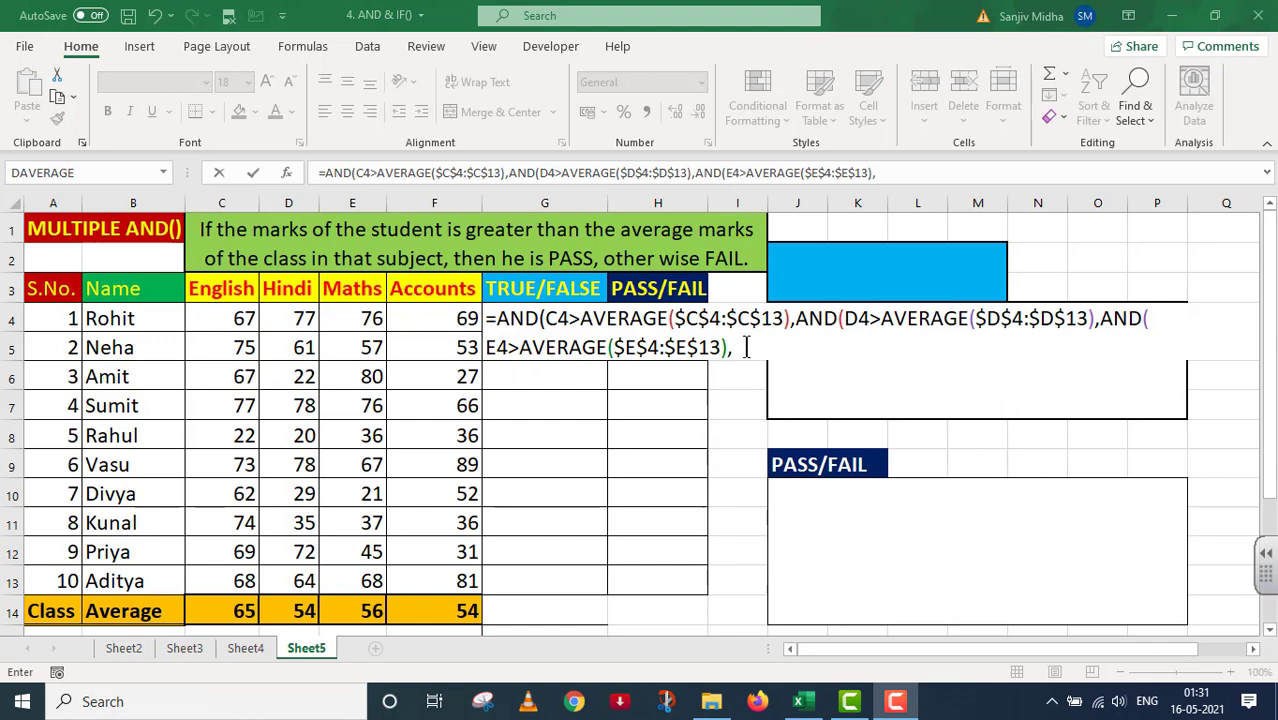
- Add the Accounts test F4>AVERAGE($F$4:$F$13) and close all the brackets
{"action": "left_click", "coordinate": [746, 347]}
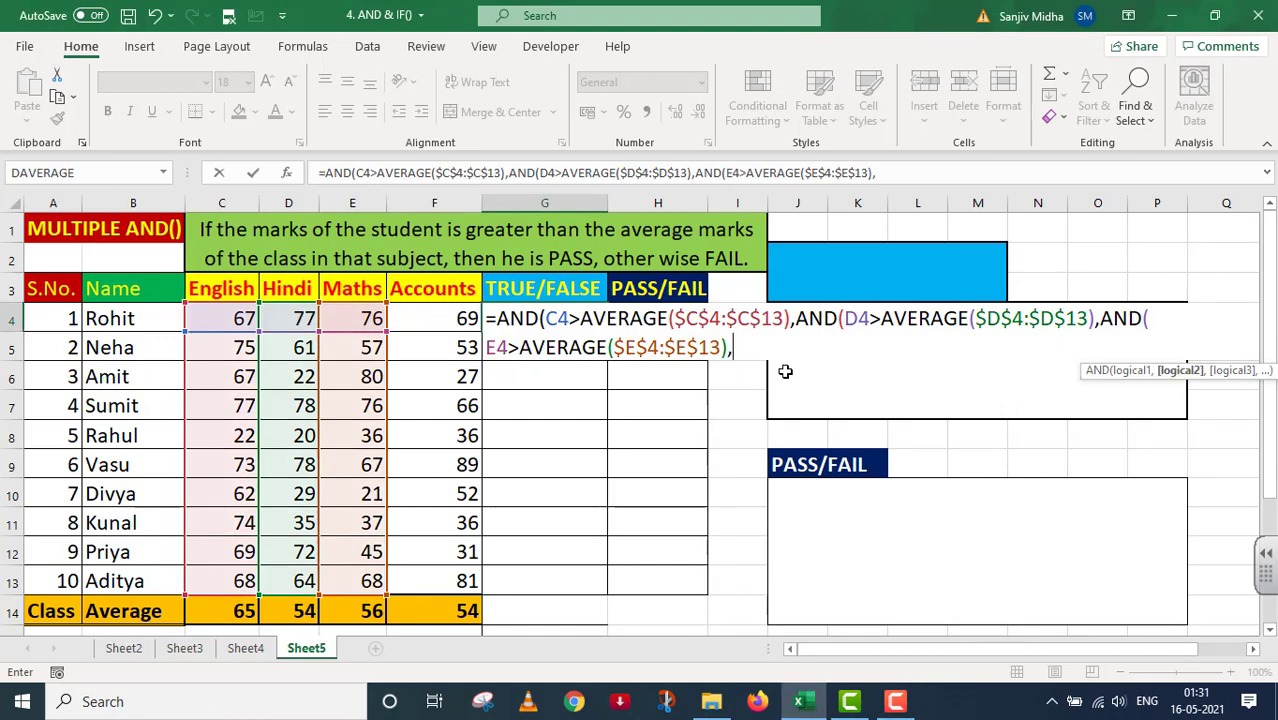
{"action": "type", "text": "AND"}
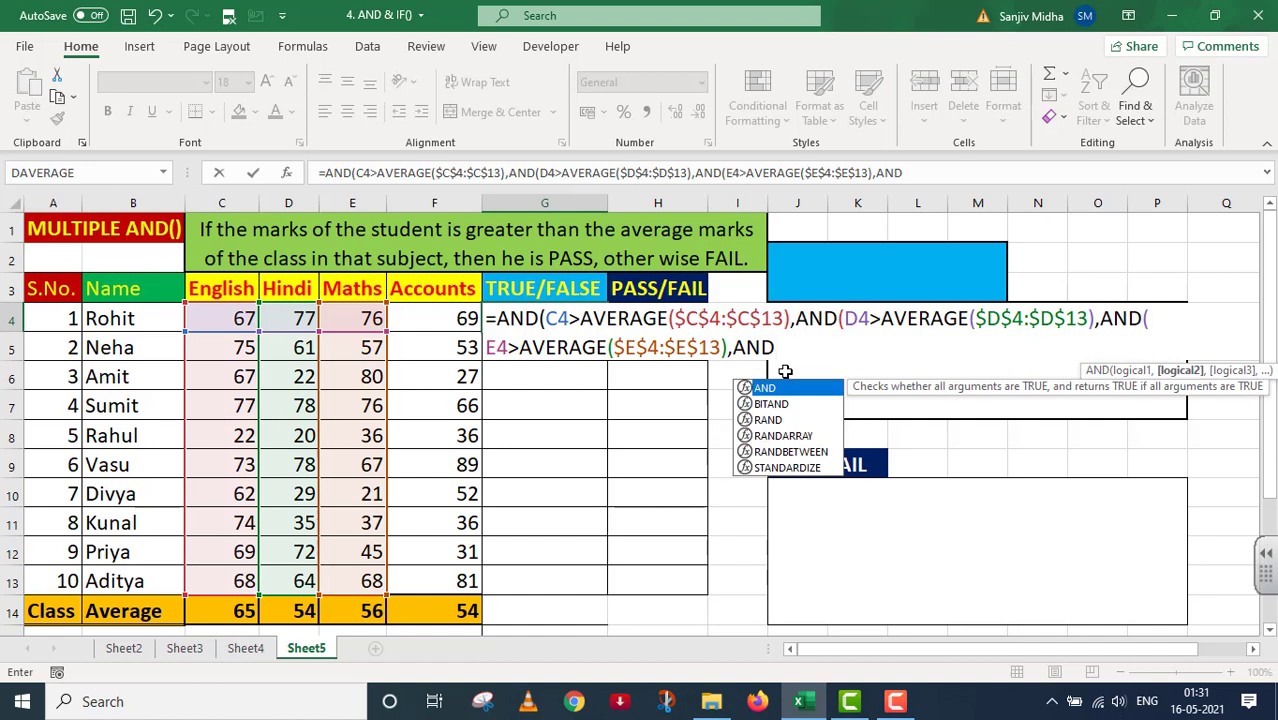
{"action": "type", "text": "("}
{"action": "left_click", "coordinate": [462, 320]}
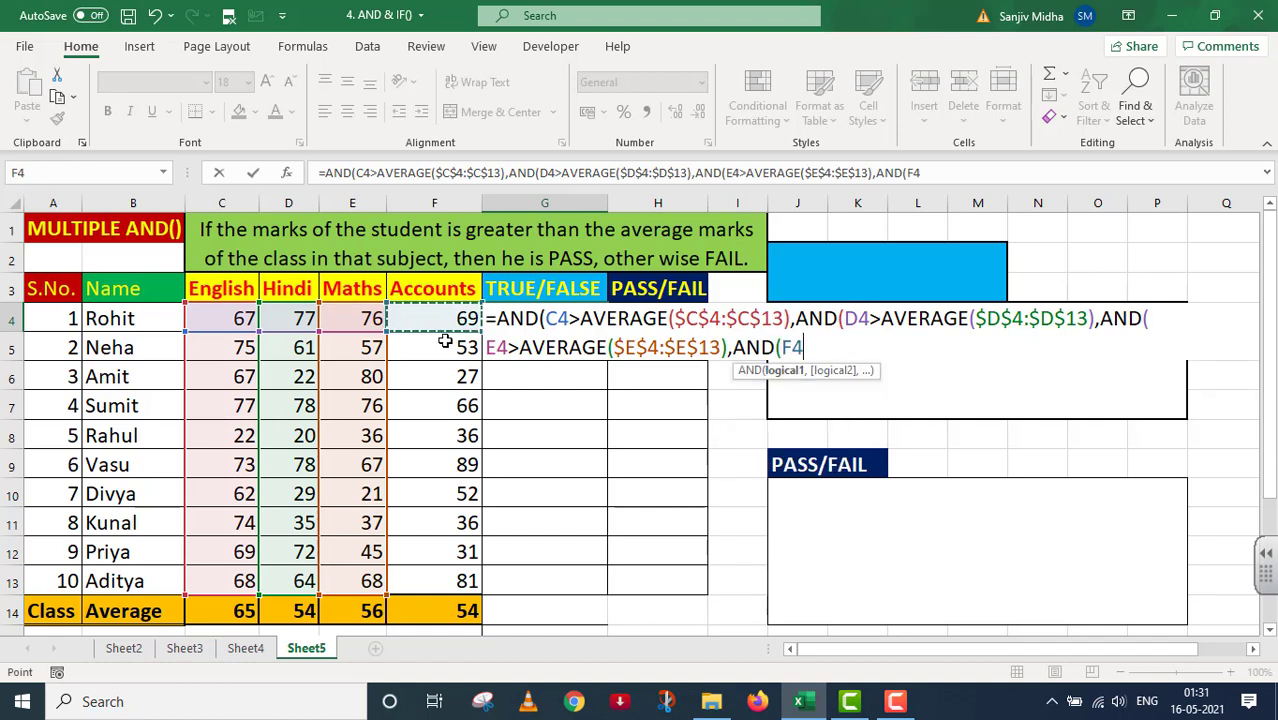
{"action": "type", "text": ">"}
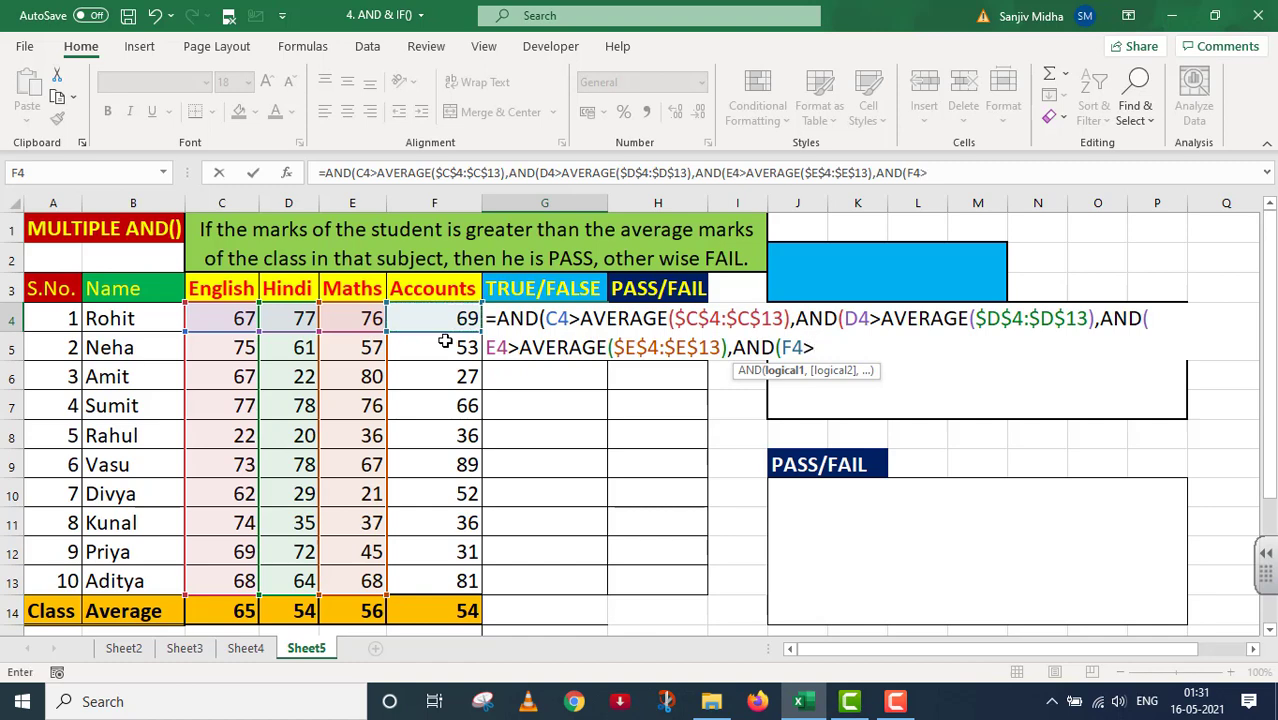
{"action": "type", "text": "AVER"}
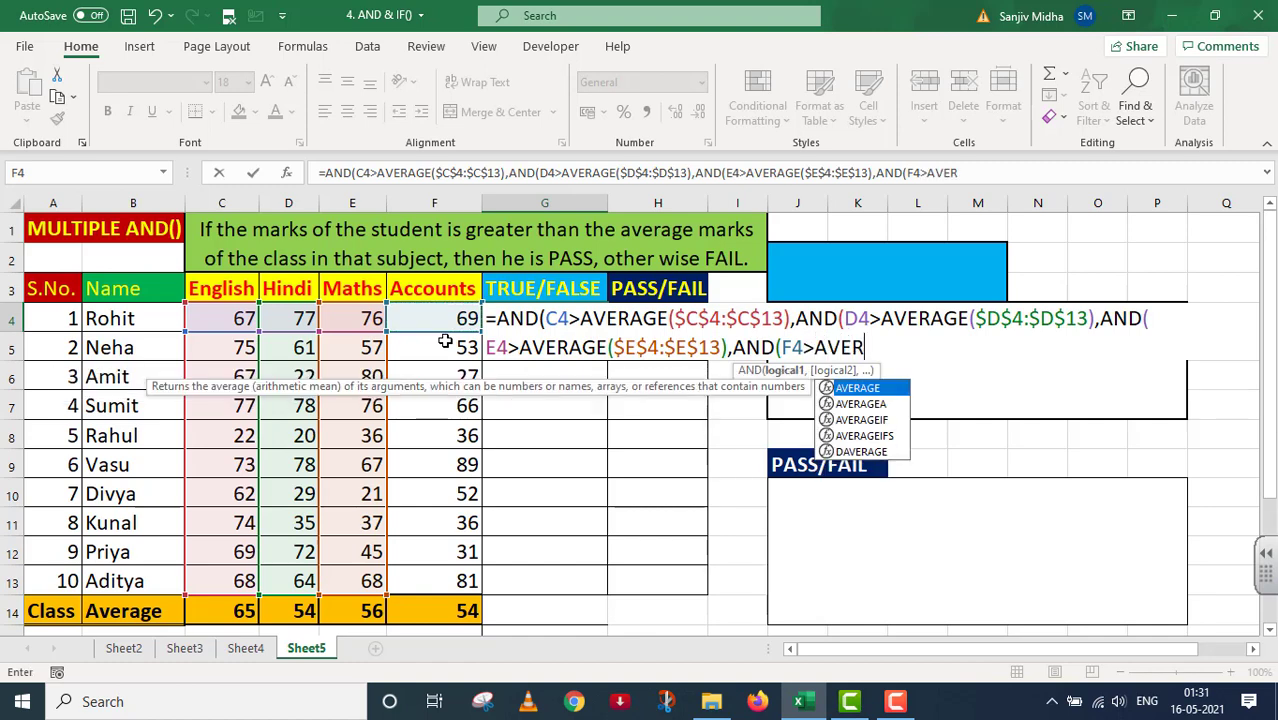
{"action": "type", "text": "AGE"}
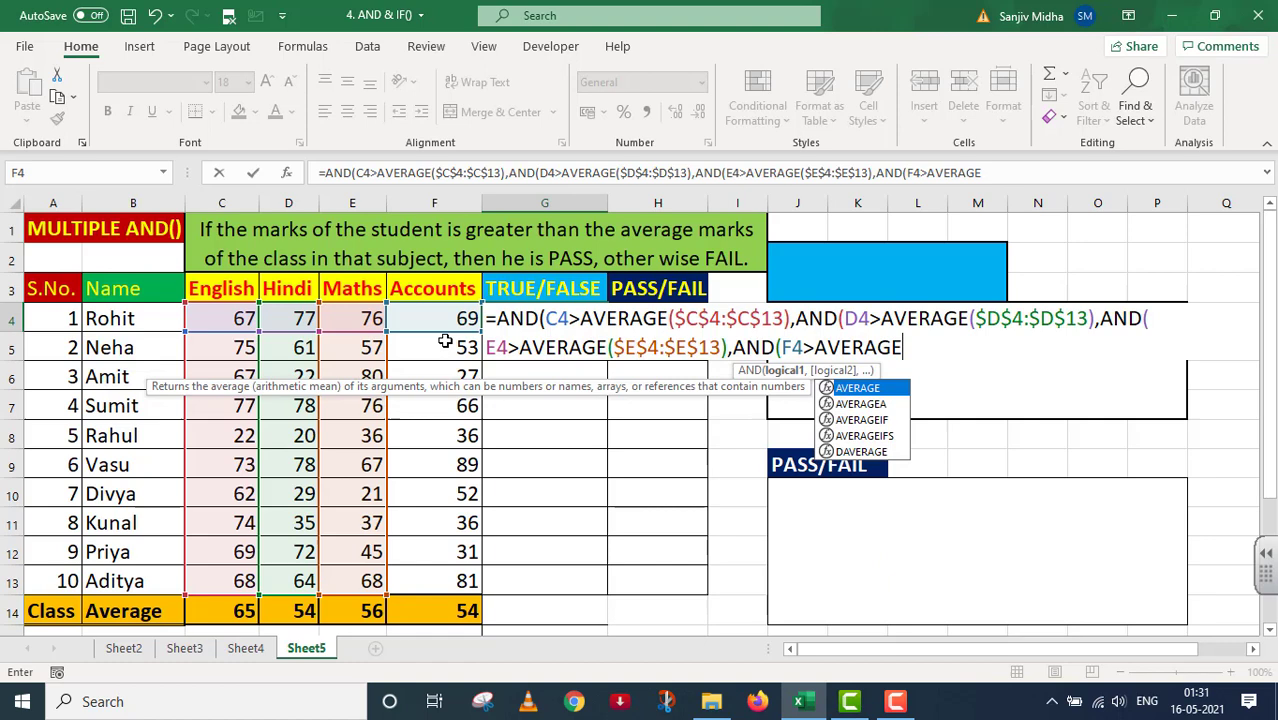
{"action": "type", "text": "("}
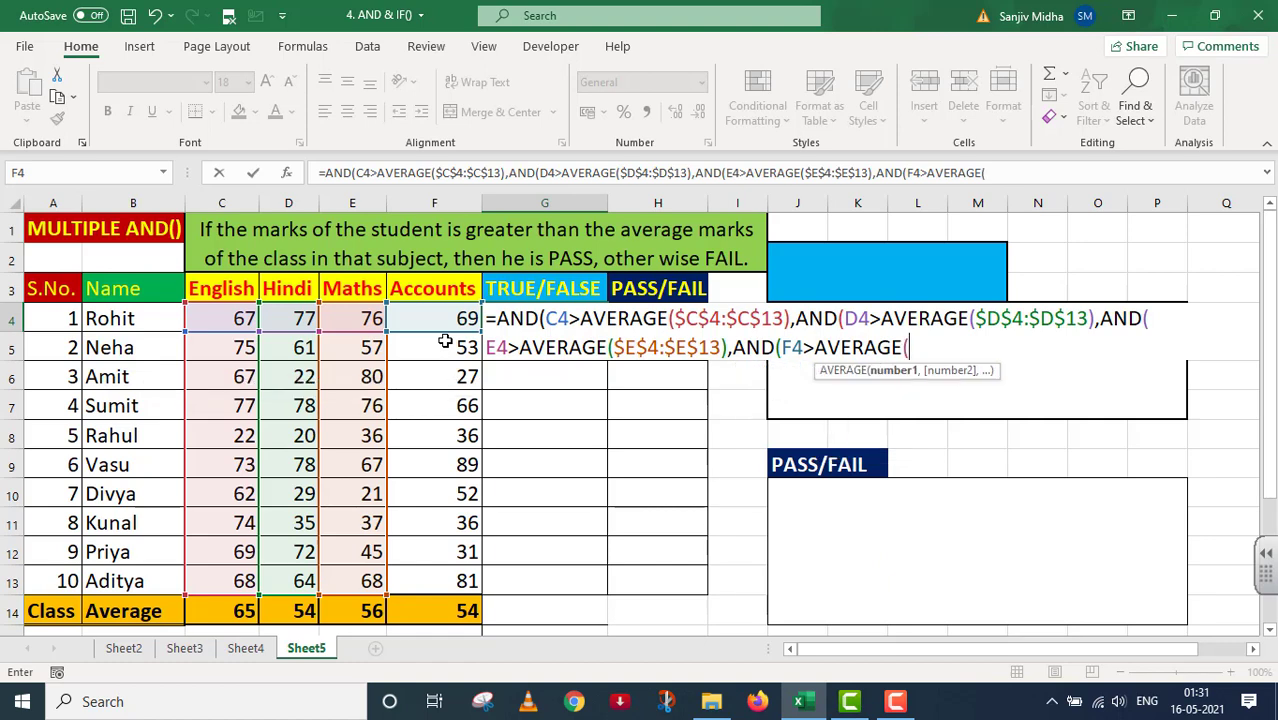
{"action": "left_click", "coordinate": [447, 322]}
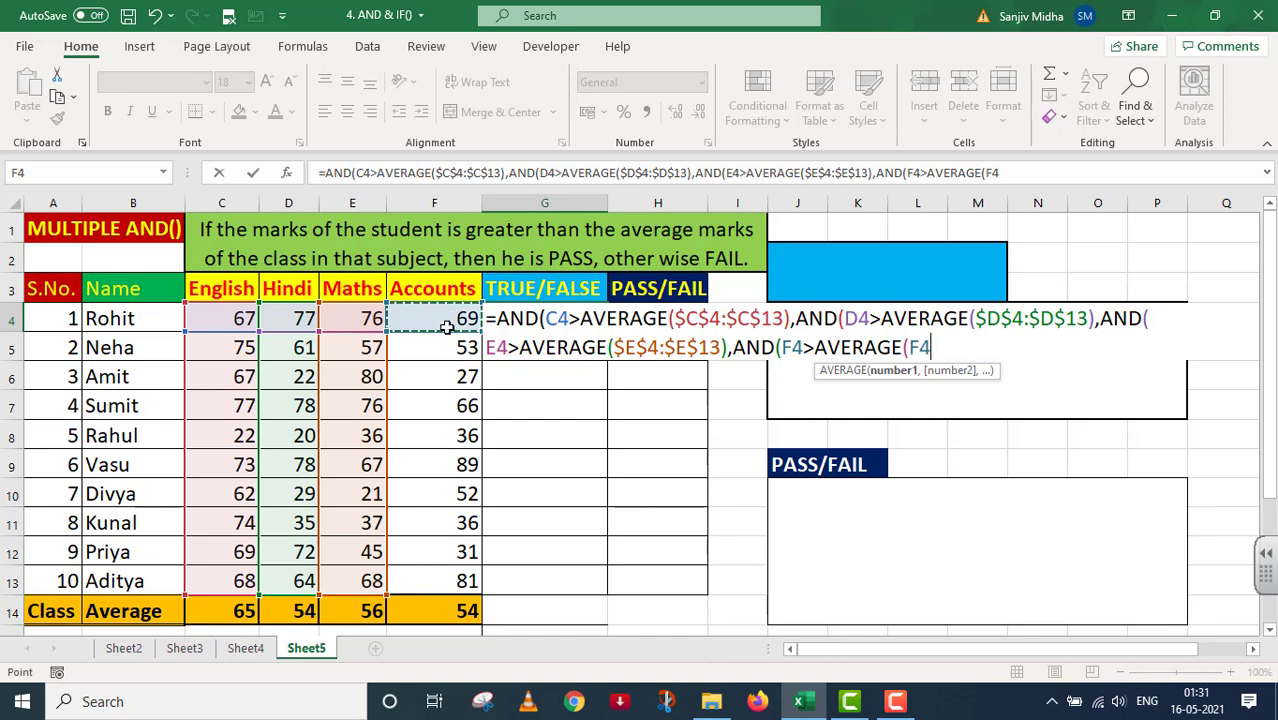
{"action": "left_click_drag", "start_coordinate": [447, 327], "coordinate": [430, 581]}
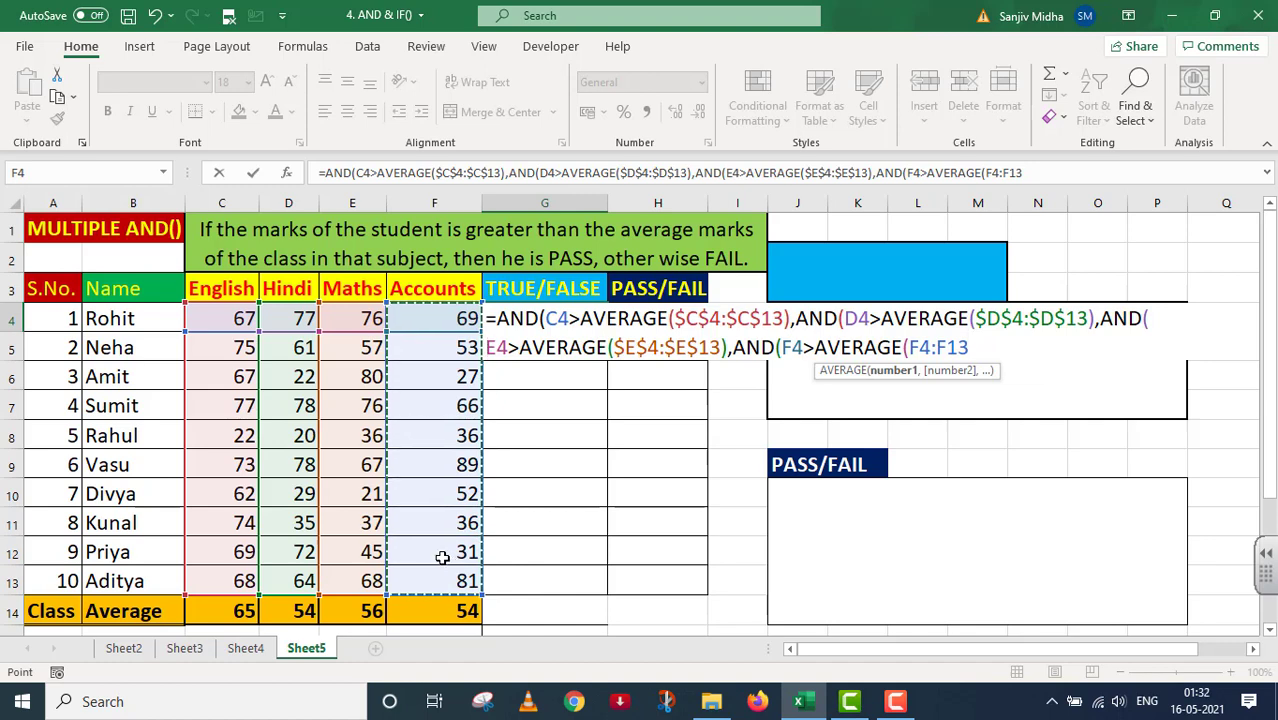
{"action": "key", "text": "F4"}
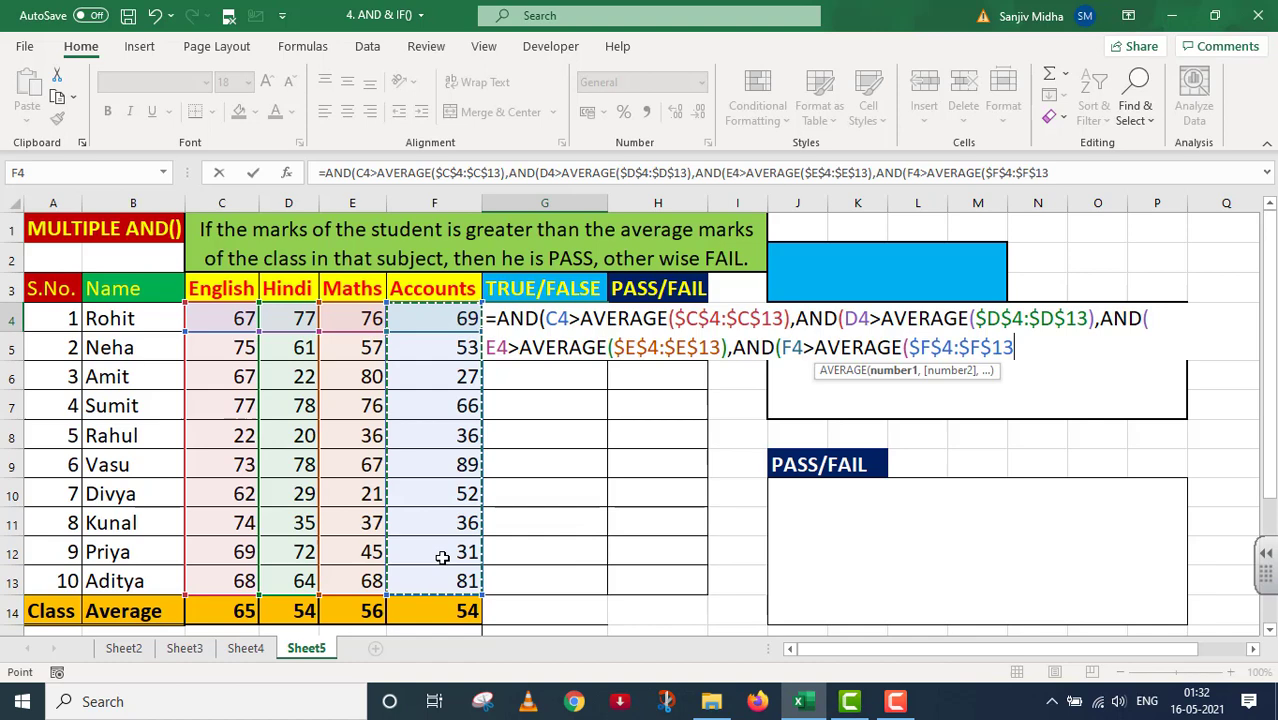
{"action": "type", "text": ")"}
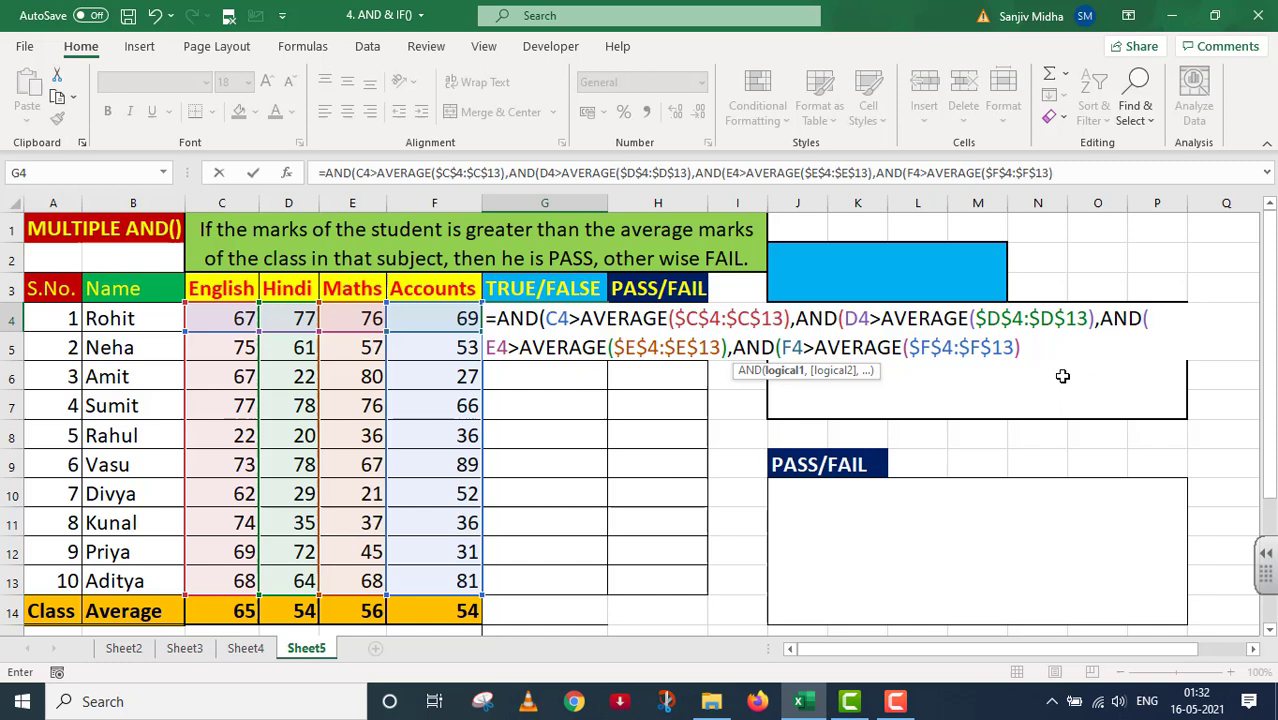
{"action": "type", "text": ")"}
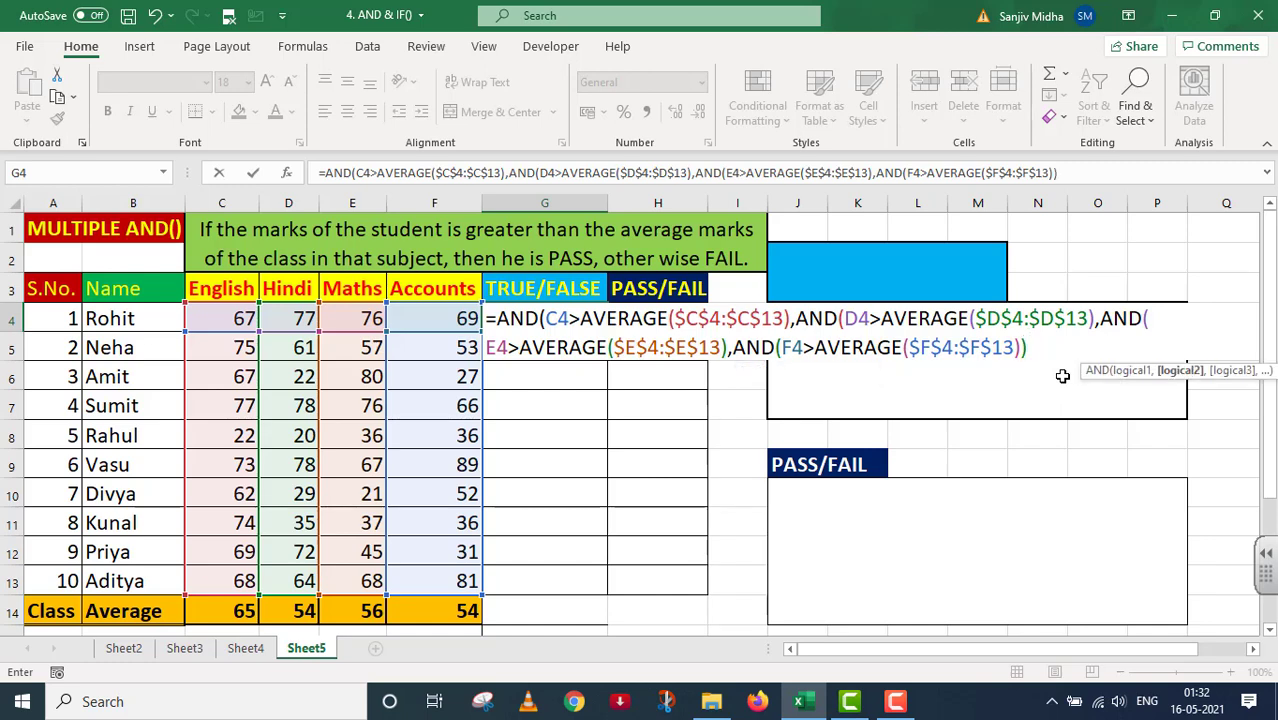
{"action": "type", "text": "))"}
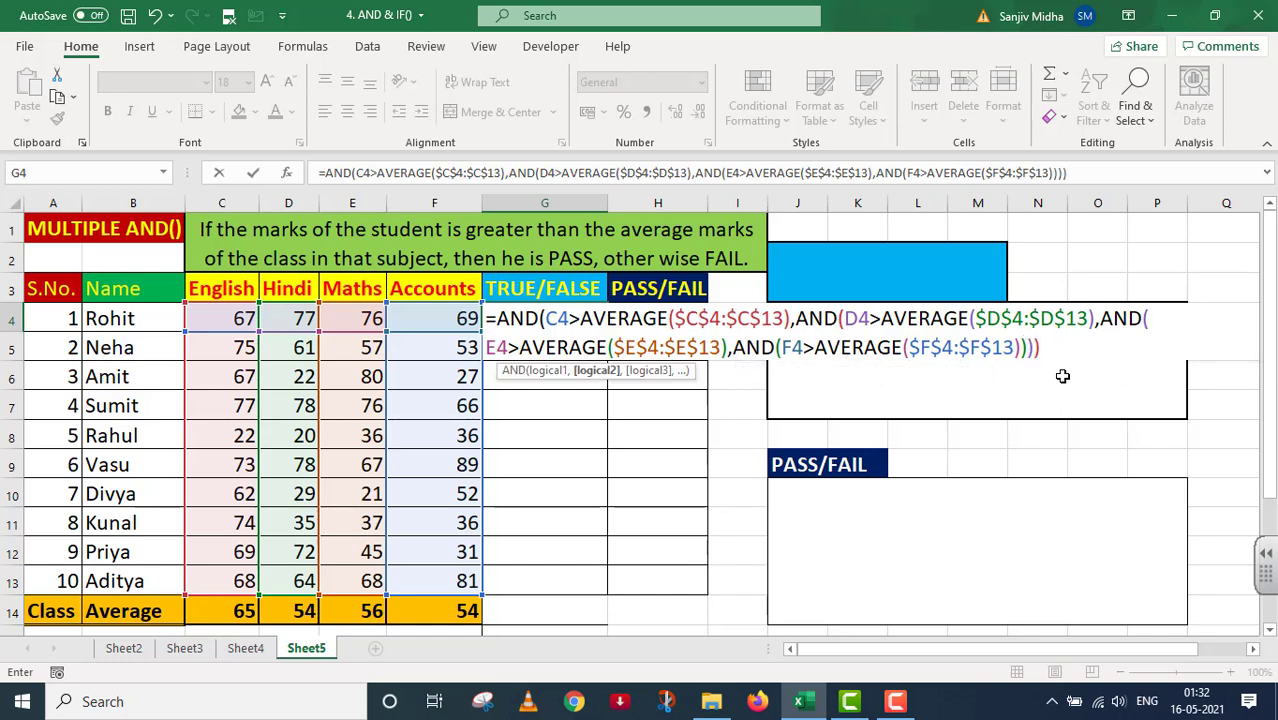
{"action": "type", "text": ")"}
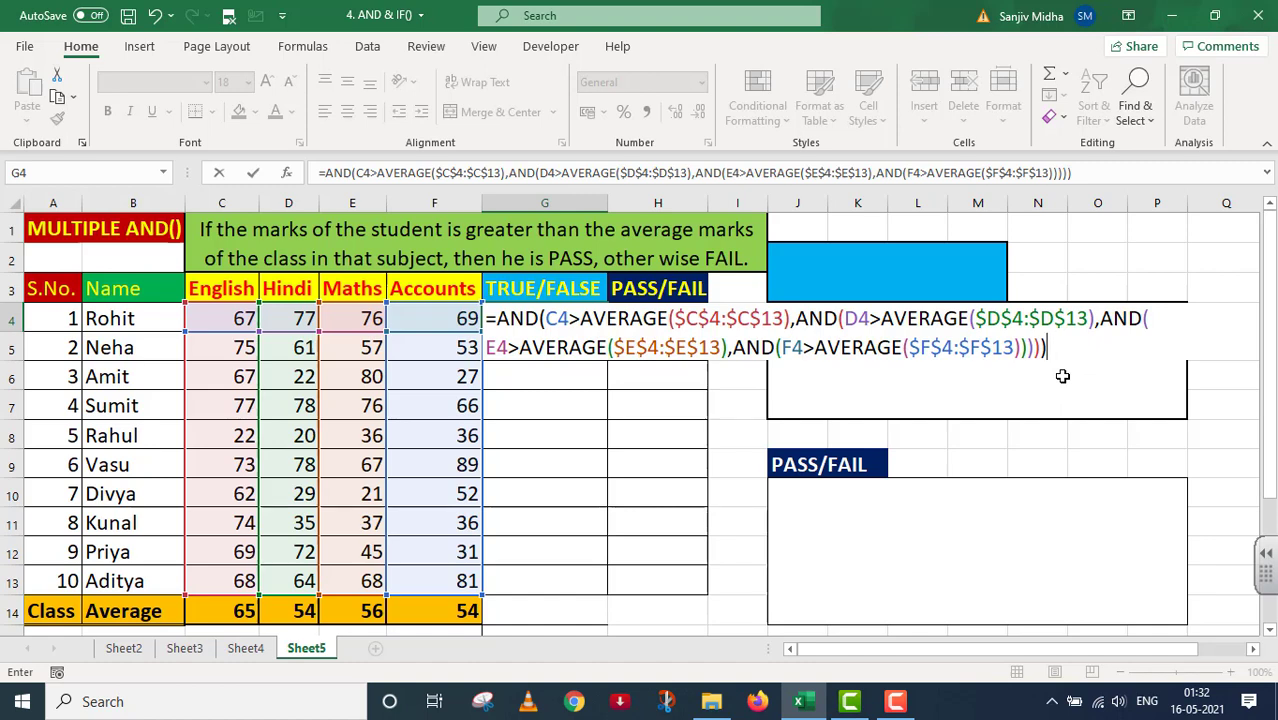
- Fill the AND formula down G4:G13 and paste the FALSE=FAIL / TRUE=PASS legend into J2
{"action": "key", "text": "Return"}
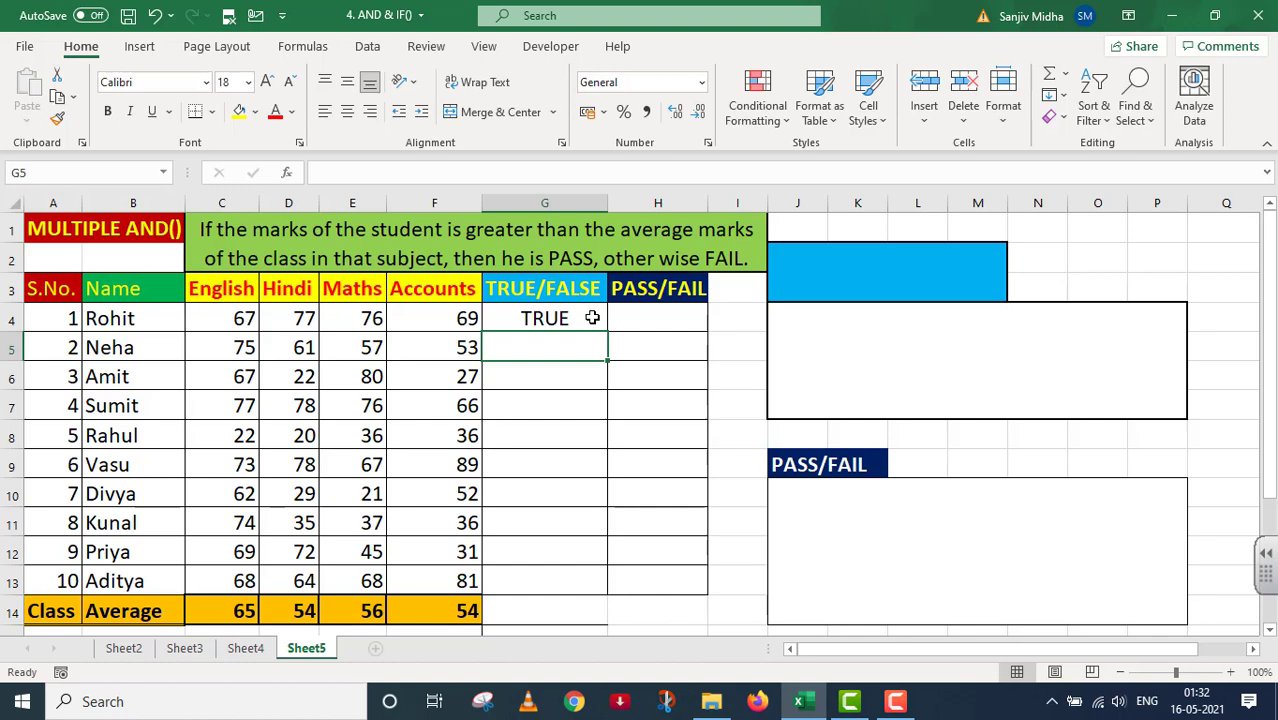
{"action": "left_click", "coordinate": [592, 318]}
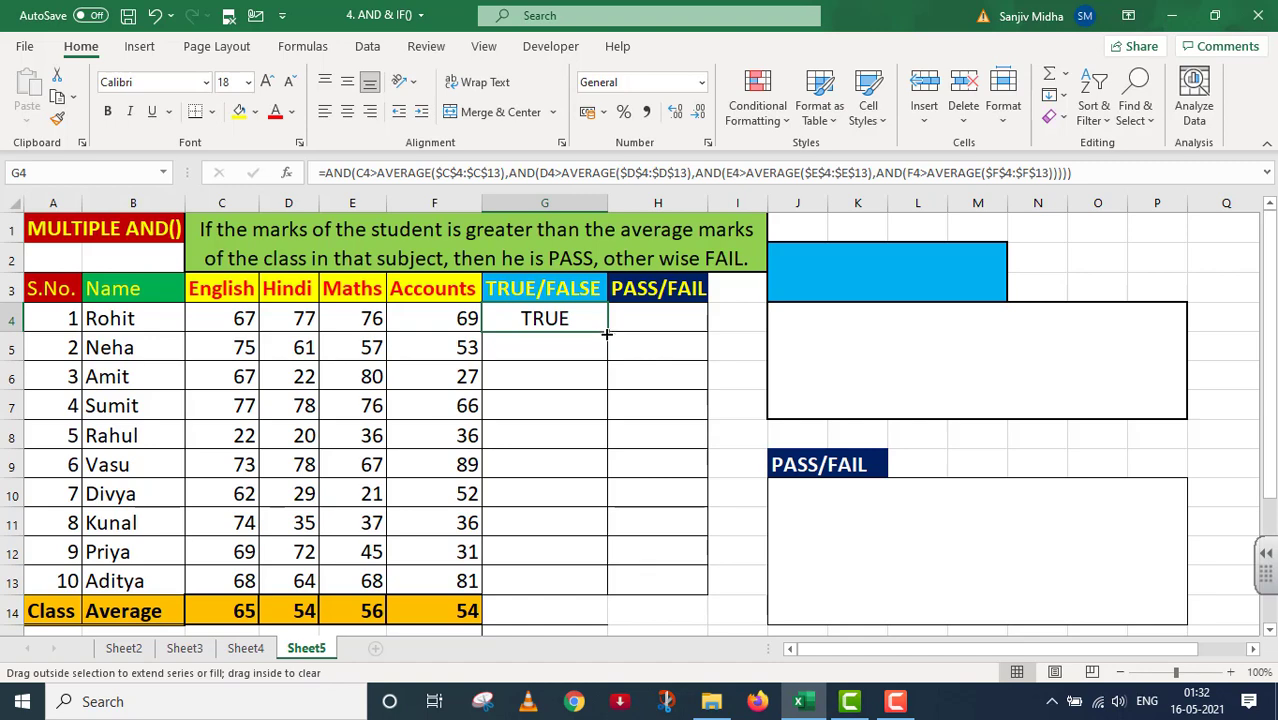
{"action": "left_click_drag", "start_coordinate": [606, 334], "coordinate": [616, 592]}
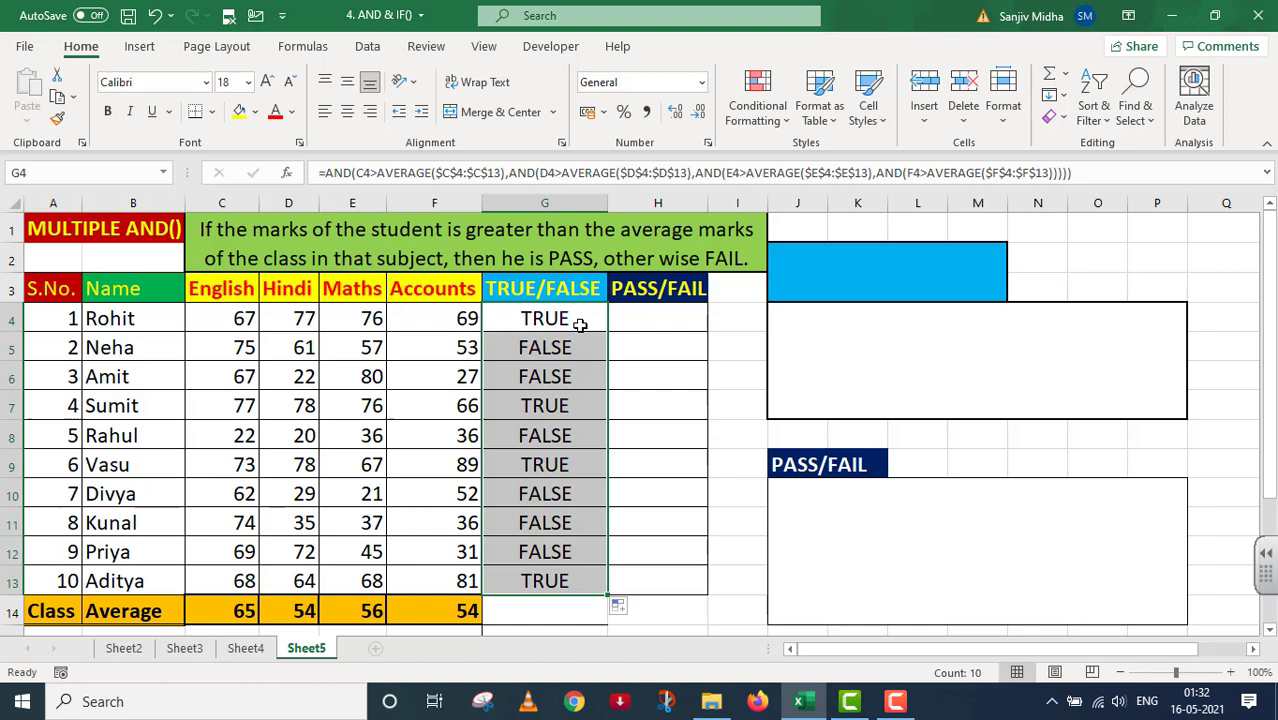
{"action": "left_click", "coordinate": [797, 259]}
{"action": "key", "text": "ctrl+v"}
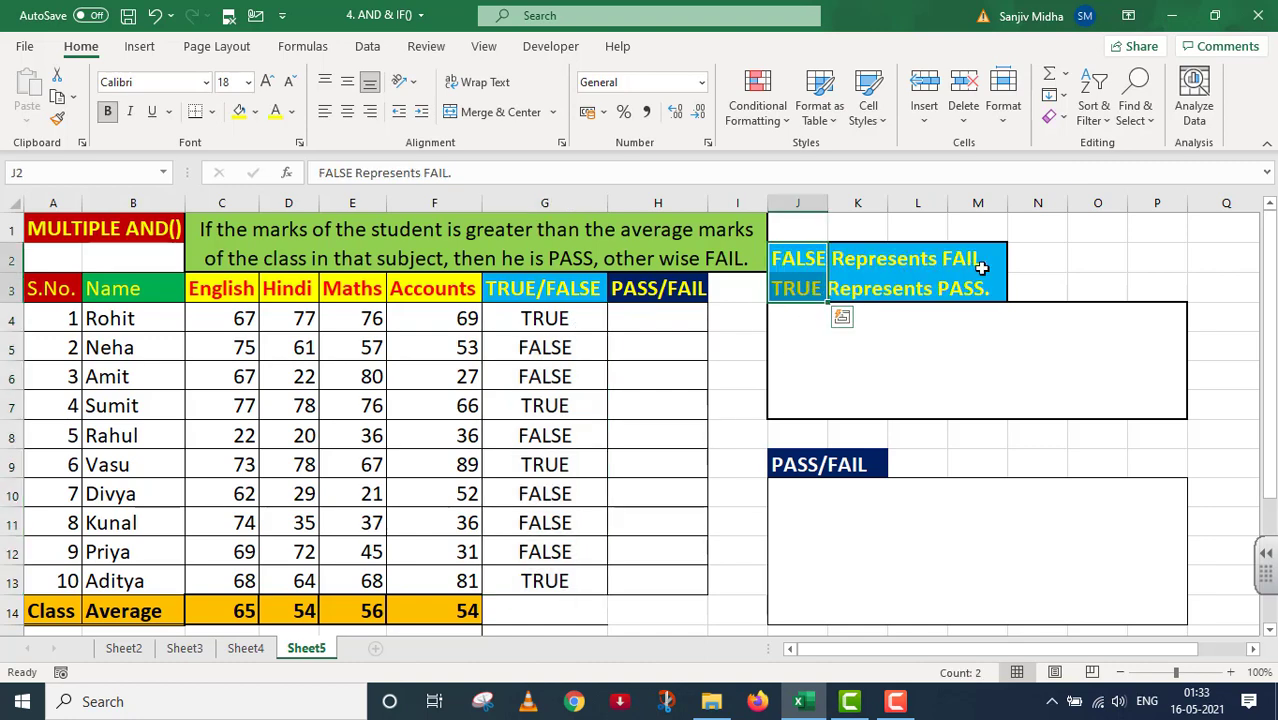
{"action": "left_click", "coordinate": [1092, 261]}
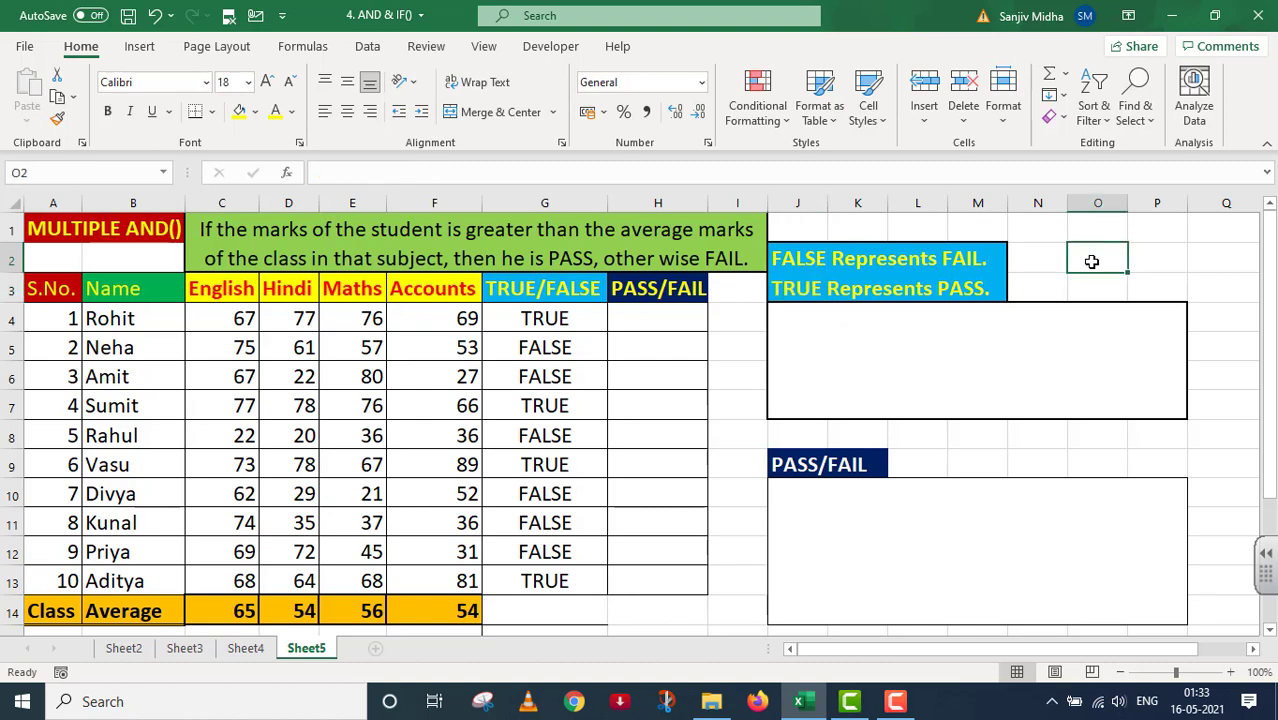
{"action": "left_click", "coordinate": [562, 318]}
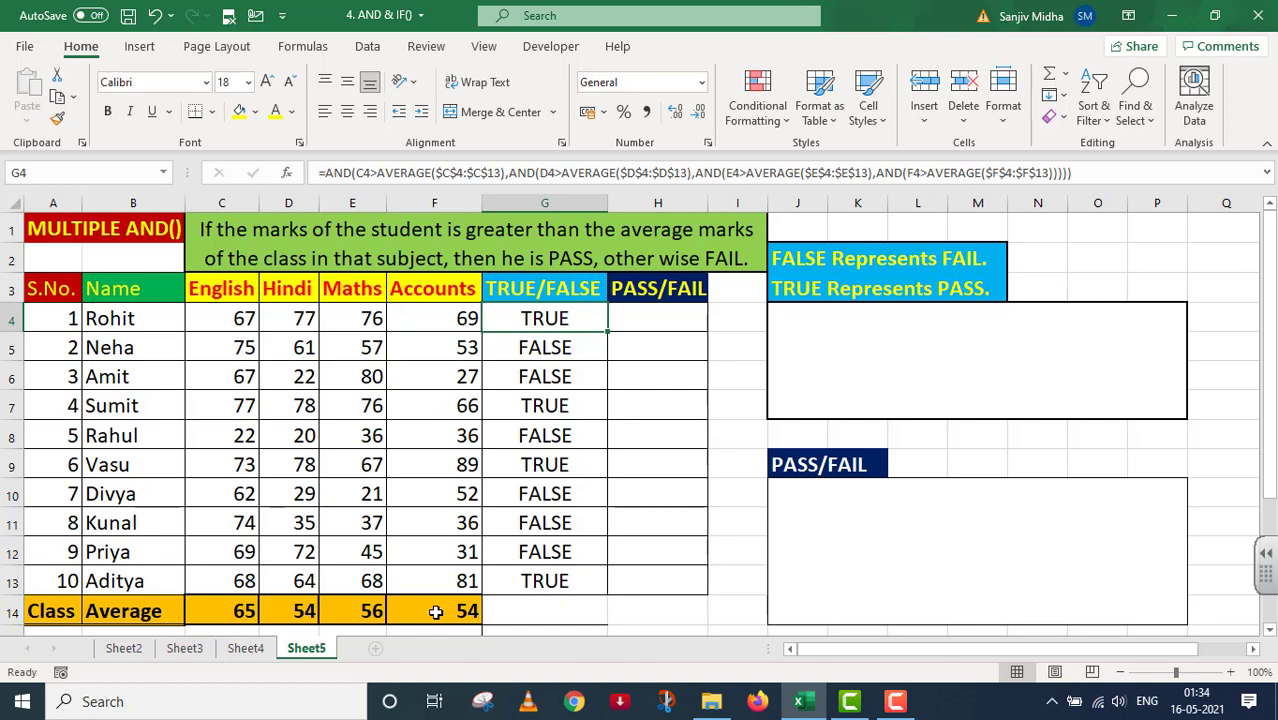
{"action": "left_click", "coordinate": [250, 317]}
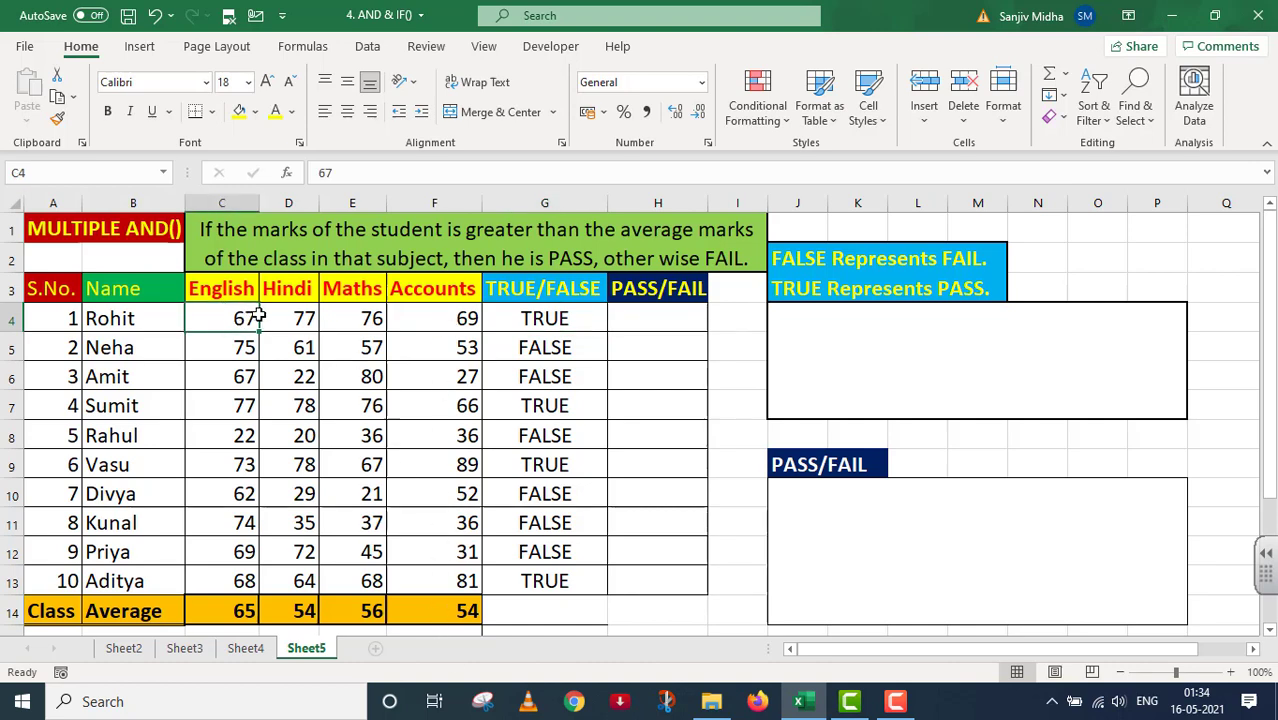
{"action": "left_click_drag", "start_coordinate": [258, 317], "coordinate": [452, 320]}
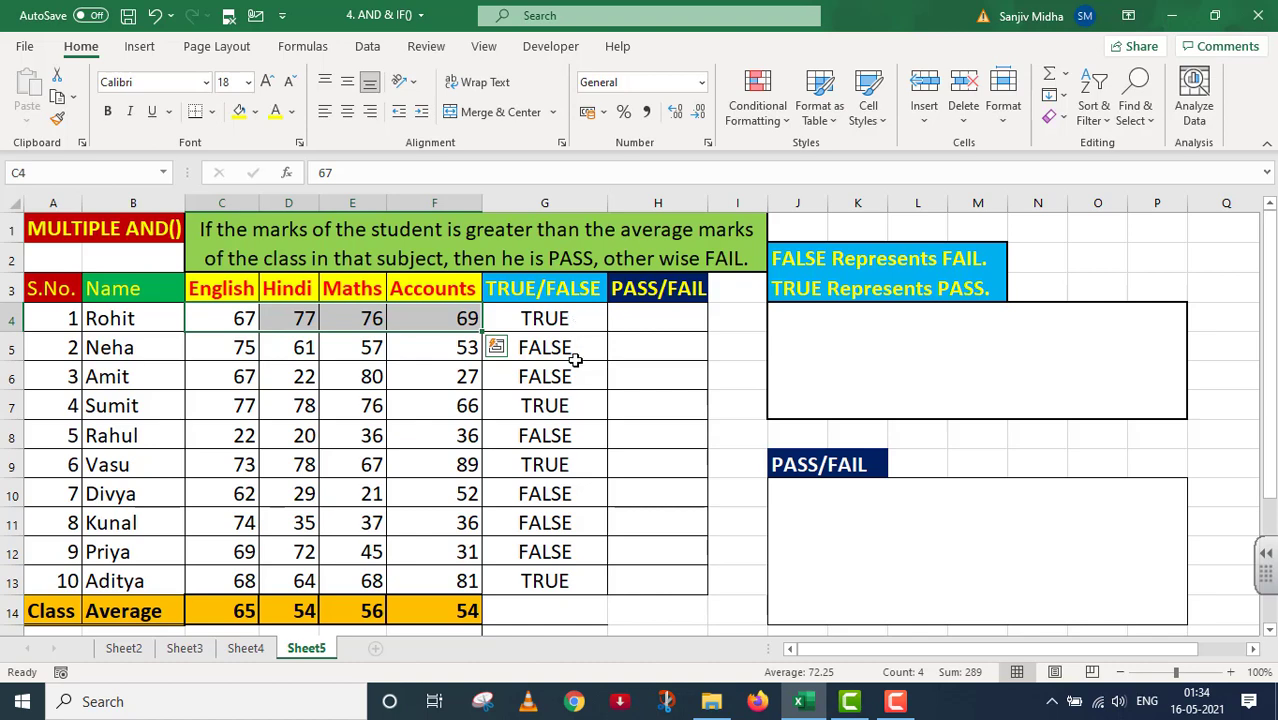
{"action": "left_click", "coordinate": [144, 377]}
{"action": "left_click_drag", "start_coordinate": [144, 377], "coordinate": [538, 378]}
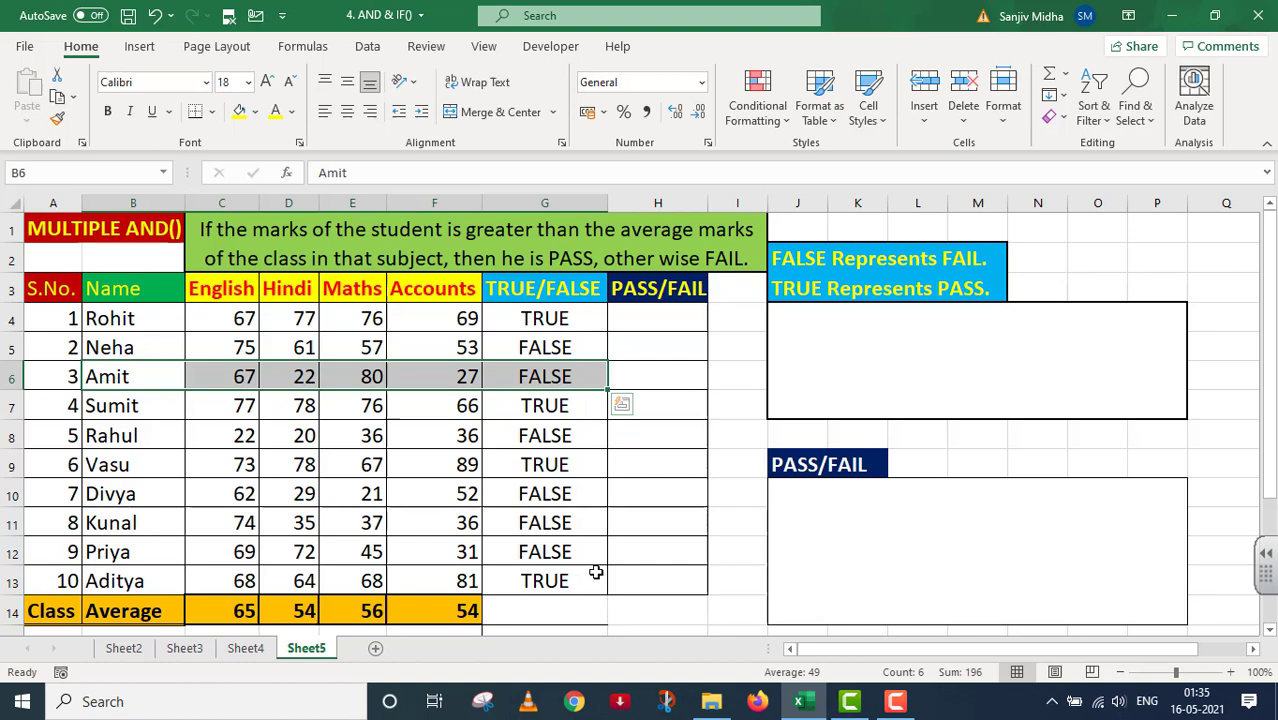
- Set the font colour of the AND formula note in merged cell J4 to black
{"action": "left_click", "coordinate": [781, 308]}
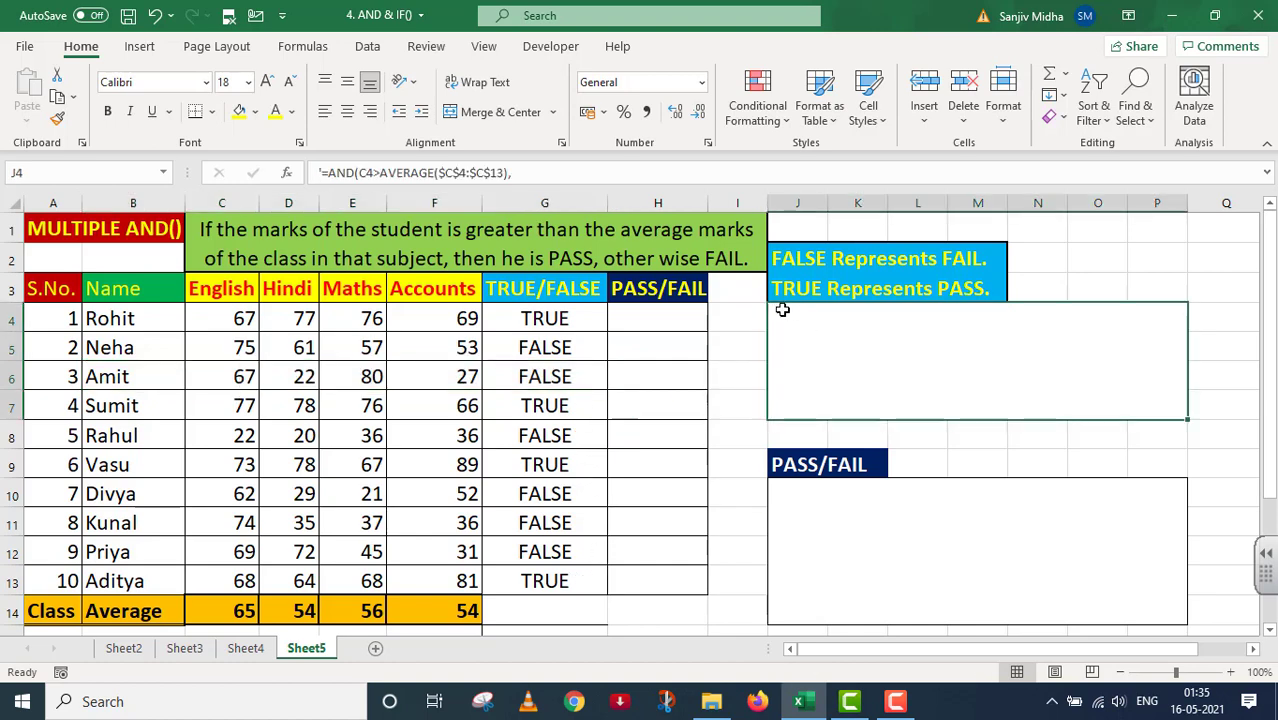
{"action": "left_click", "coordinate": [291, 112]}
{"action": "left_click", "coordinate": [293, 172]}
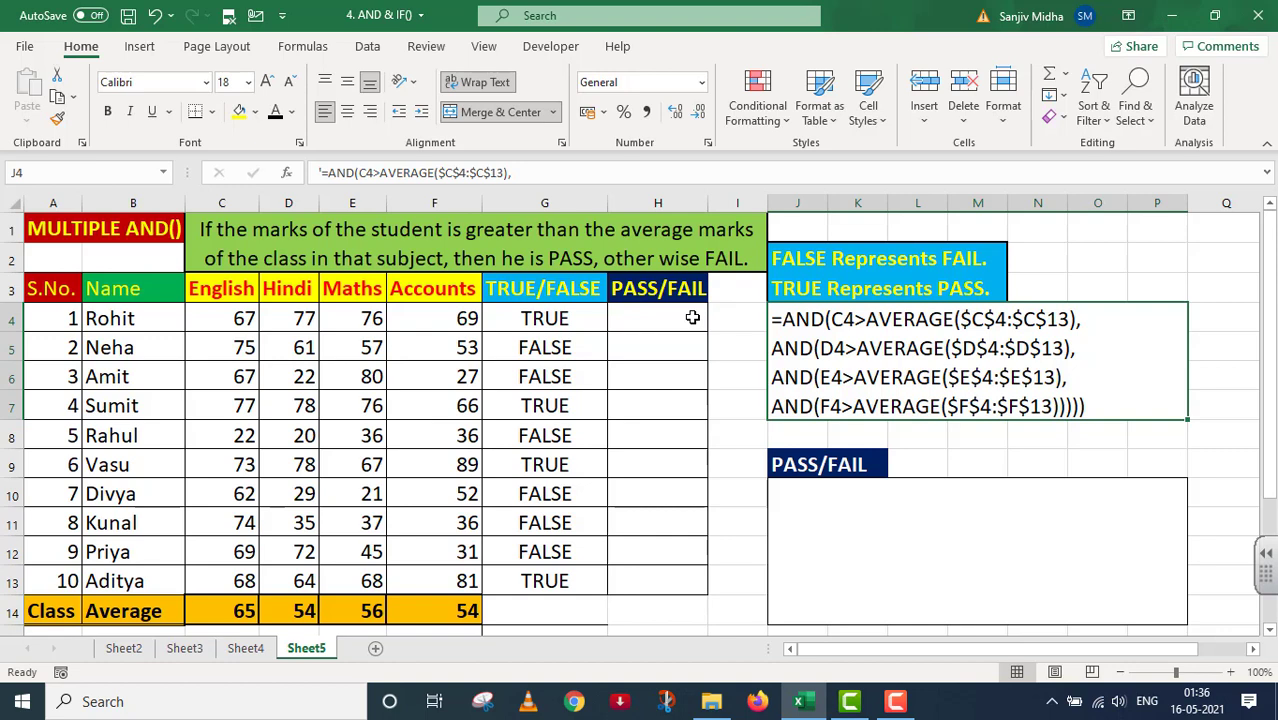
{"action": "double_click", "coordinate": [645, 319]}
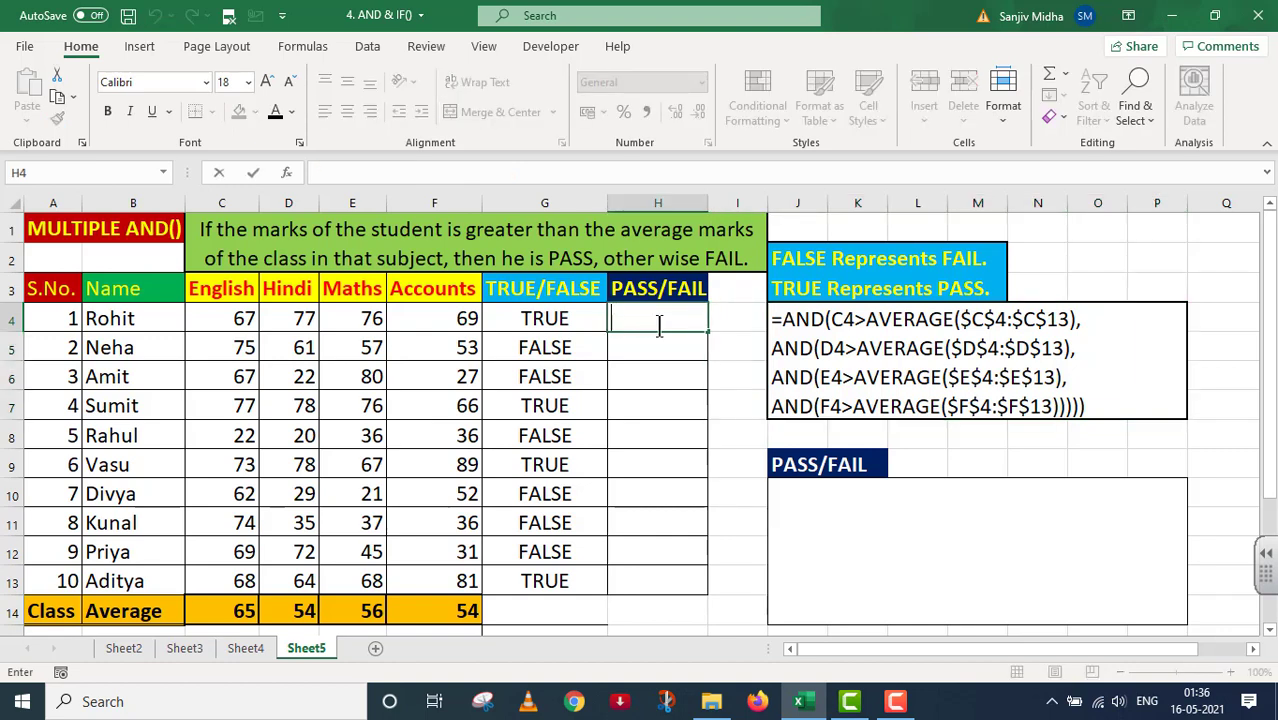
- Copy G4's nested AND formula text from the formula bar
{"action": "left_click", "coordinate": [578, 319]}
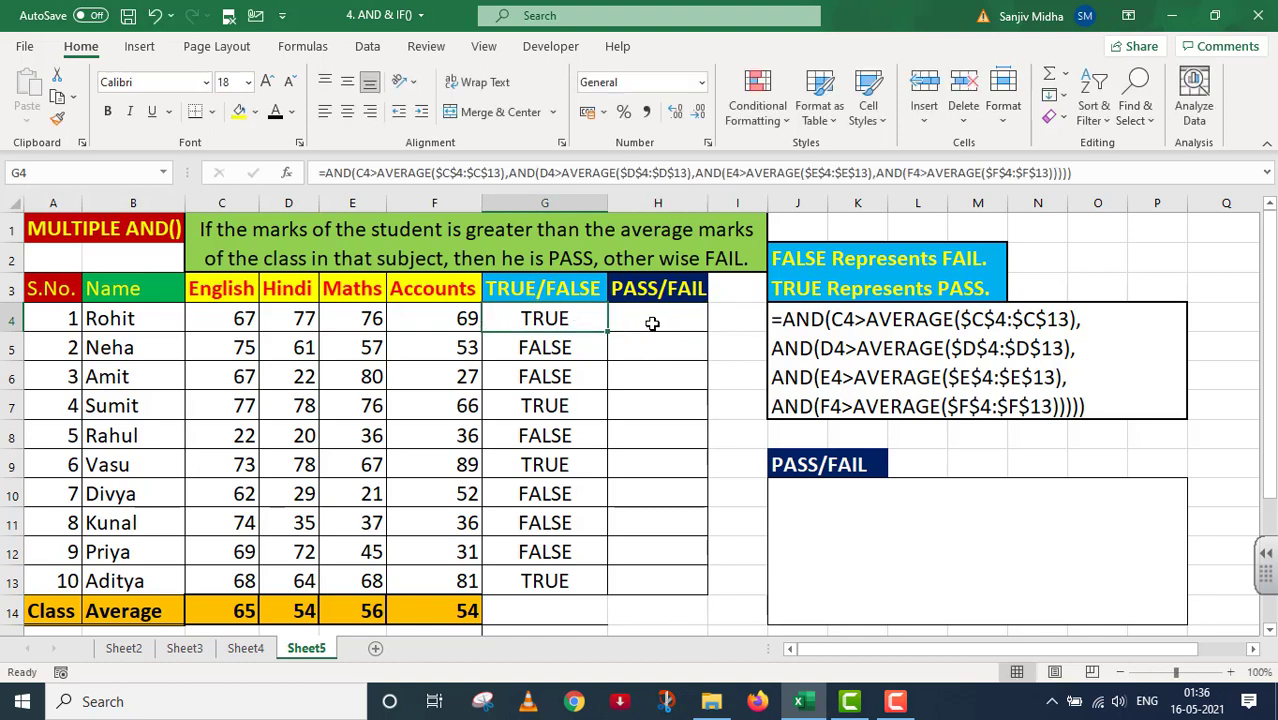
{"action": "left_click_drag", "start_coordinate": [1084, 175], "coordinate": [296, 212]}
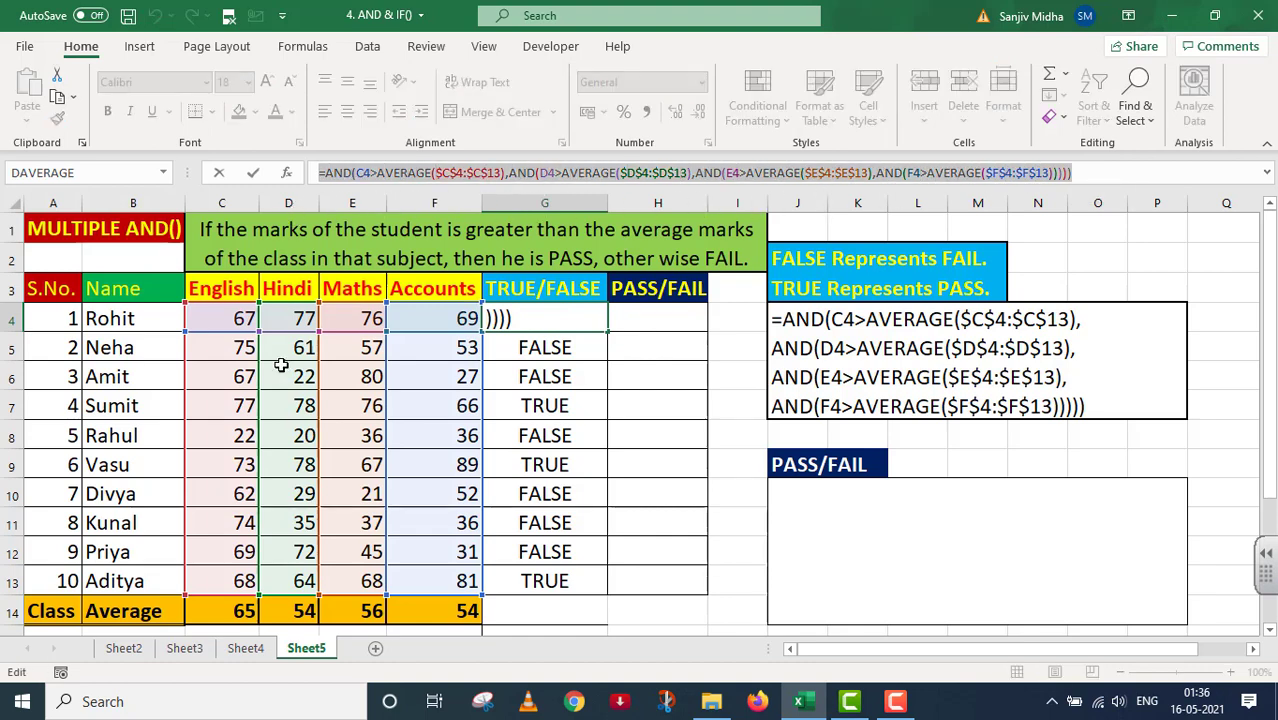
{"action": "key", "text": "ctrl+c"}
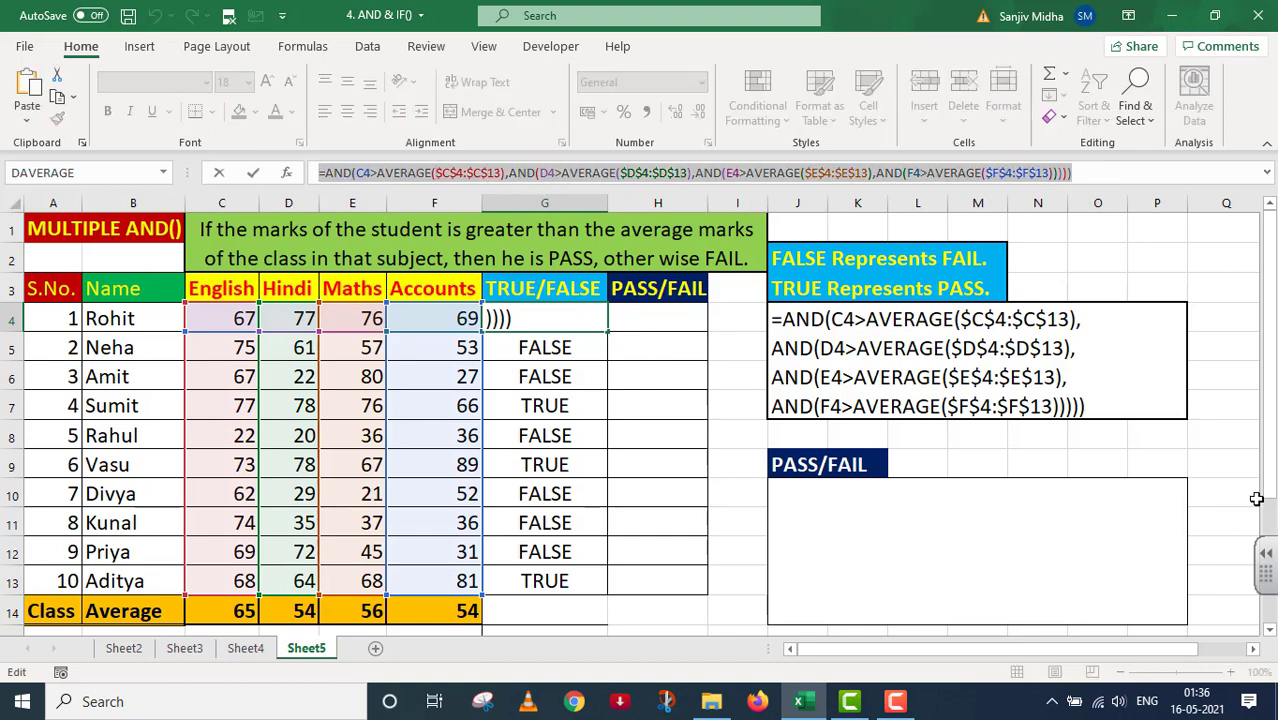
{"action": "key", "text": "Return"}
{"action": "key", "text": "Right"}
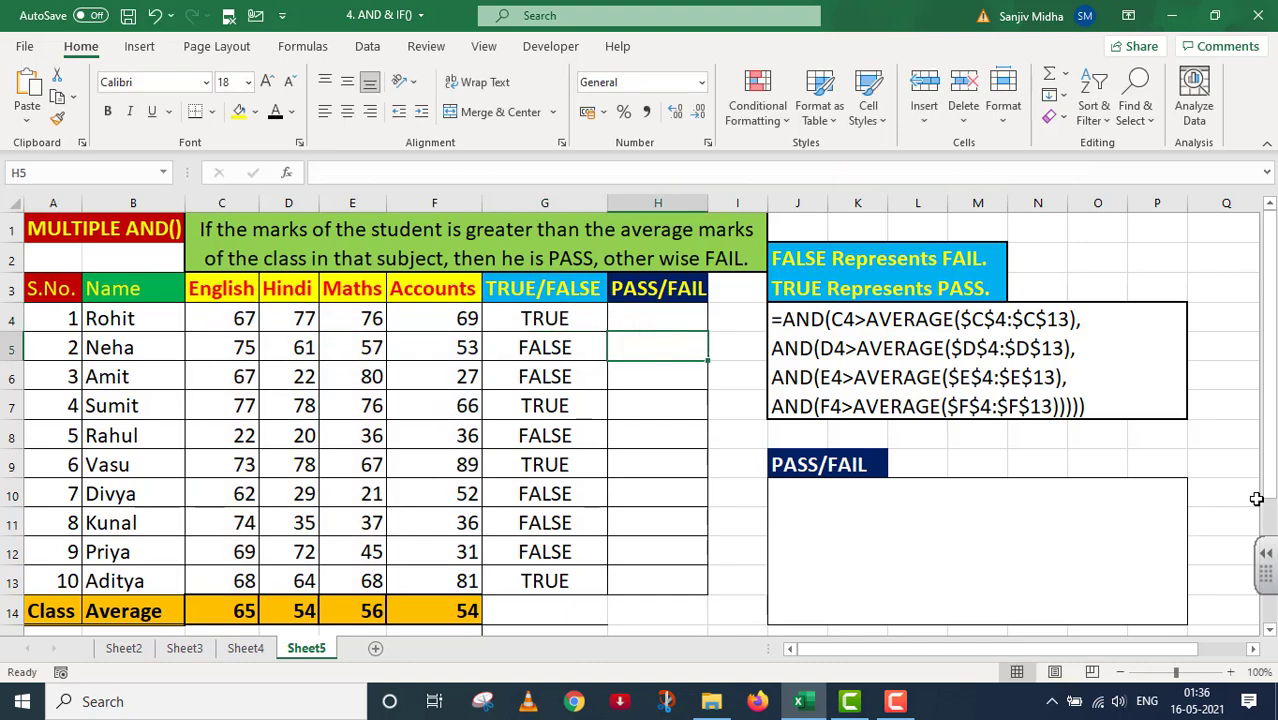
- Start H4 as =IF( followed by the pasted AND test, without its extra equals sign
{"action": "left_click", "coordinate": [637, 319]}
{"action": "key", "text": "BackSpace"}
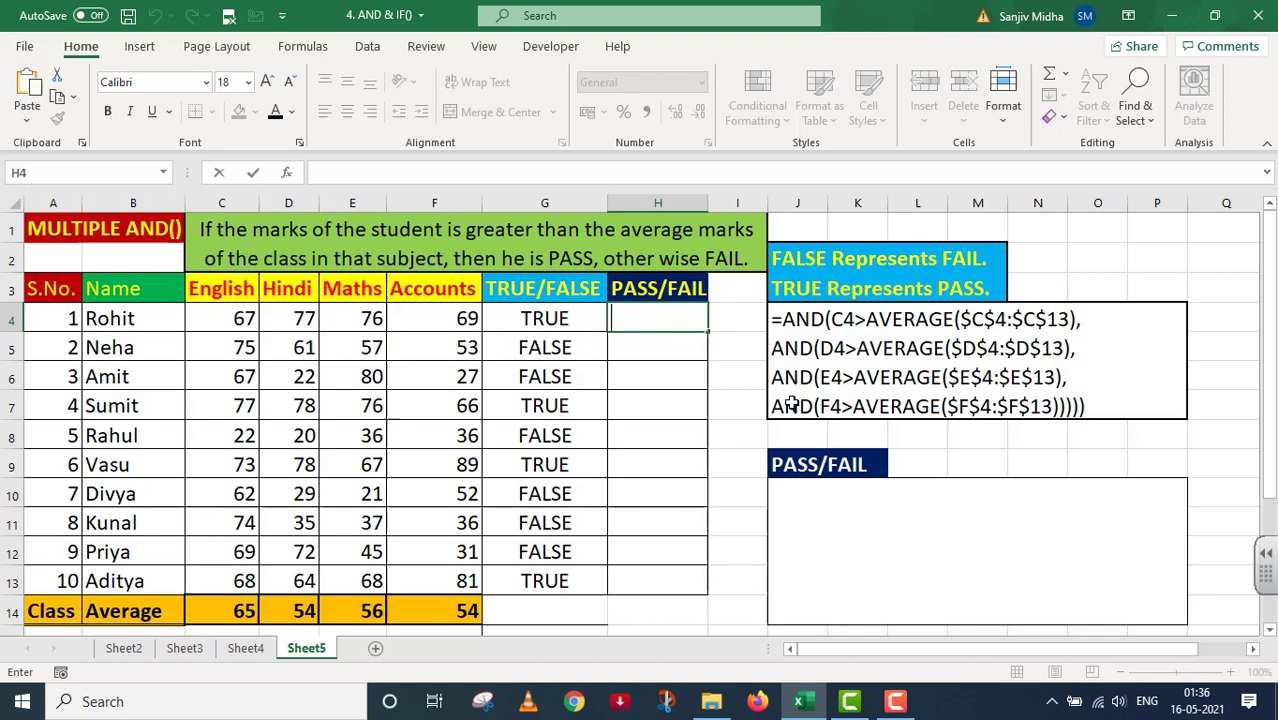
{"action": "type", "text": "="}
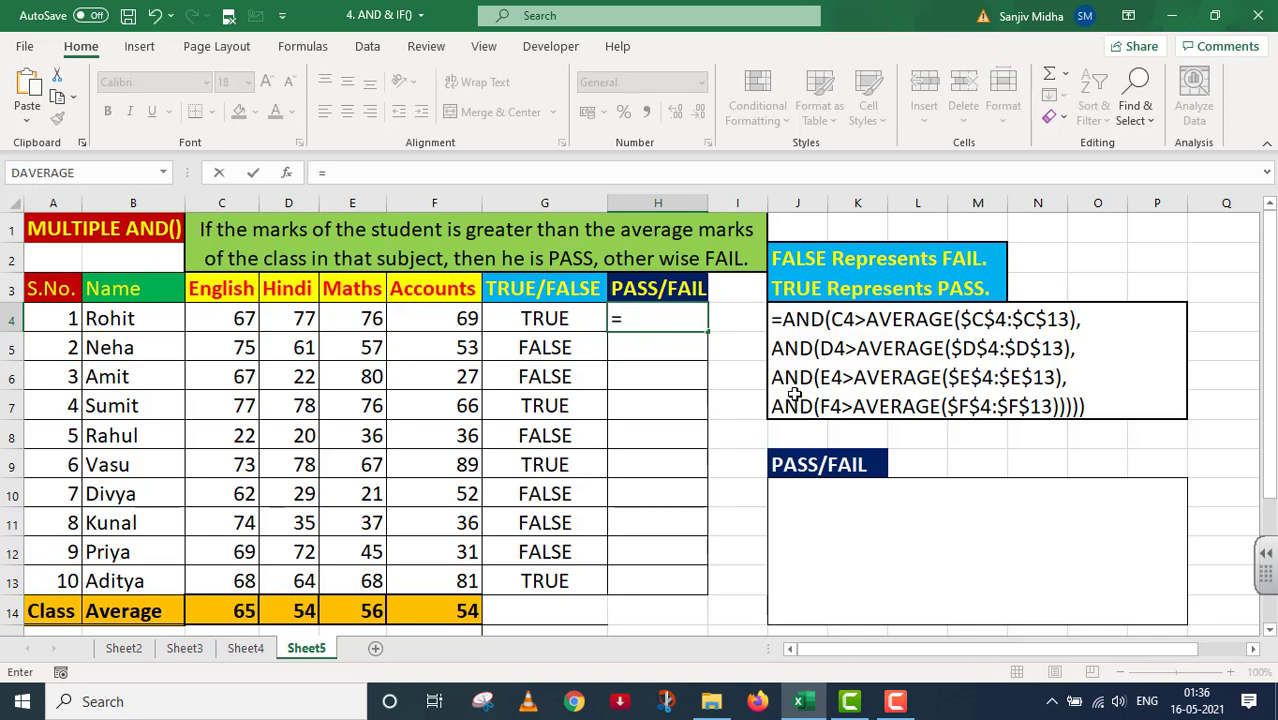
{"action": "type", "text": "IF("}
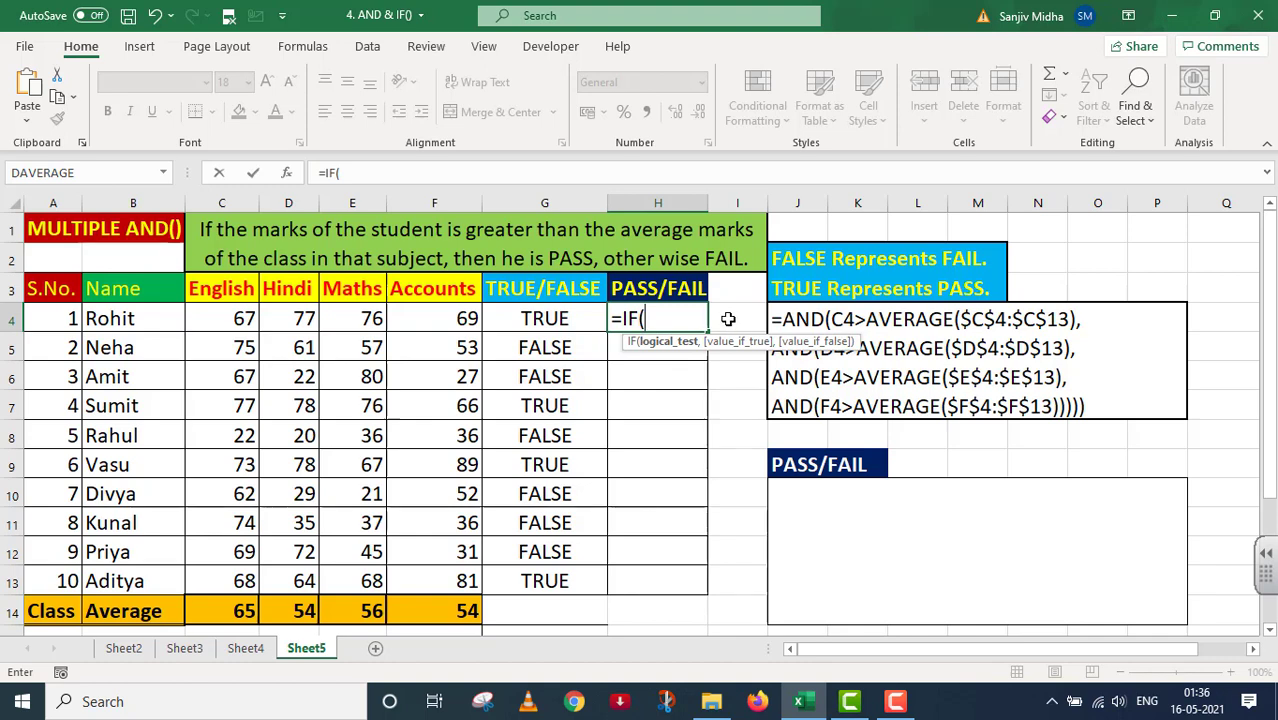
{"action": "key", "text": "ctrl+v"}
{"action": "left_click", "coordinate": [655, 318]}
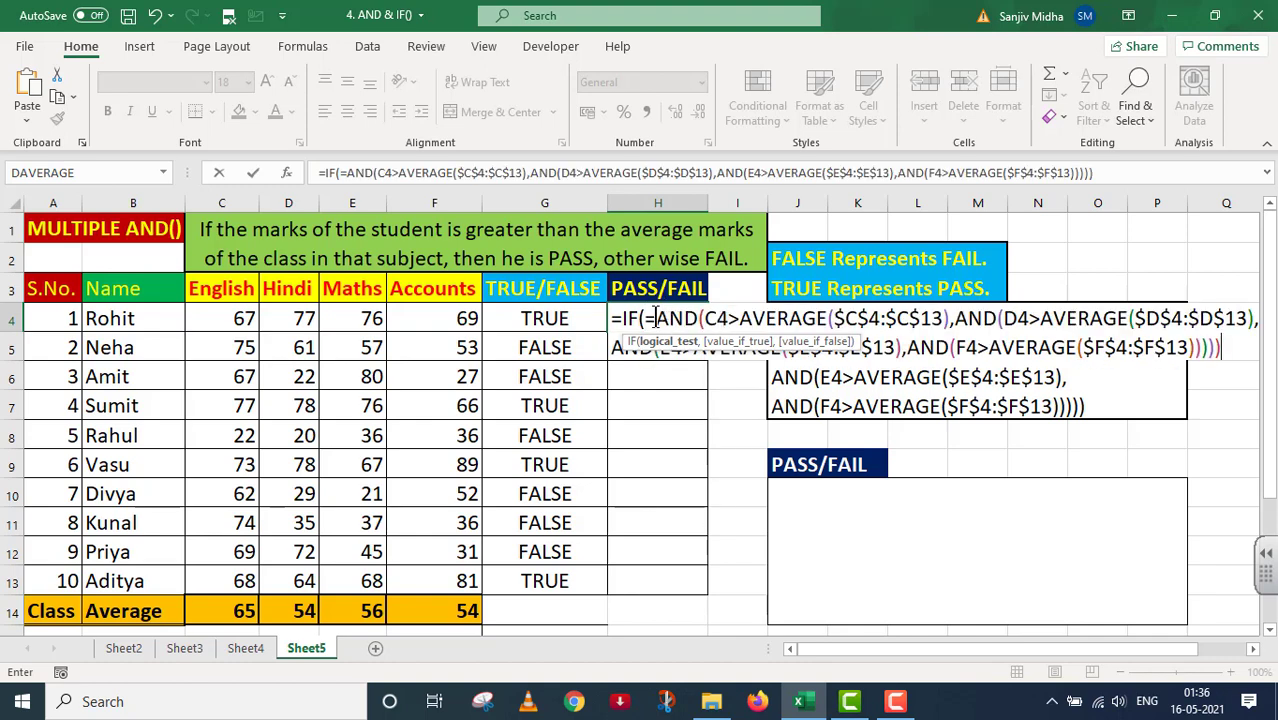
{"action": "key", "text": "BackSpace"}
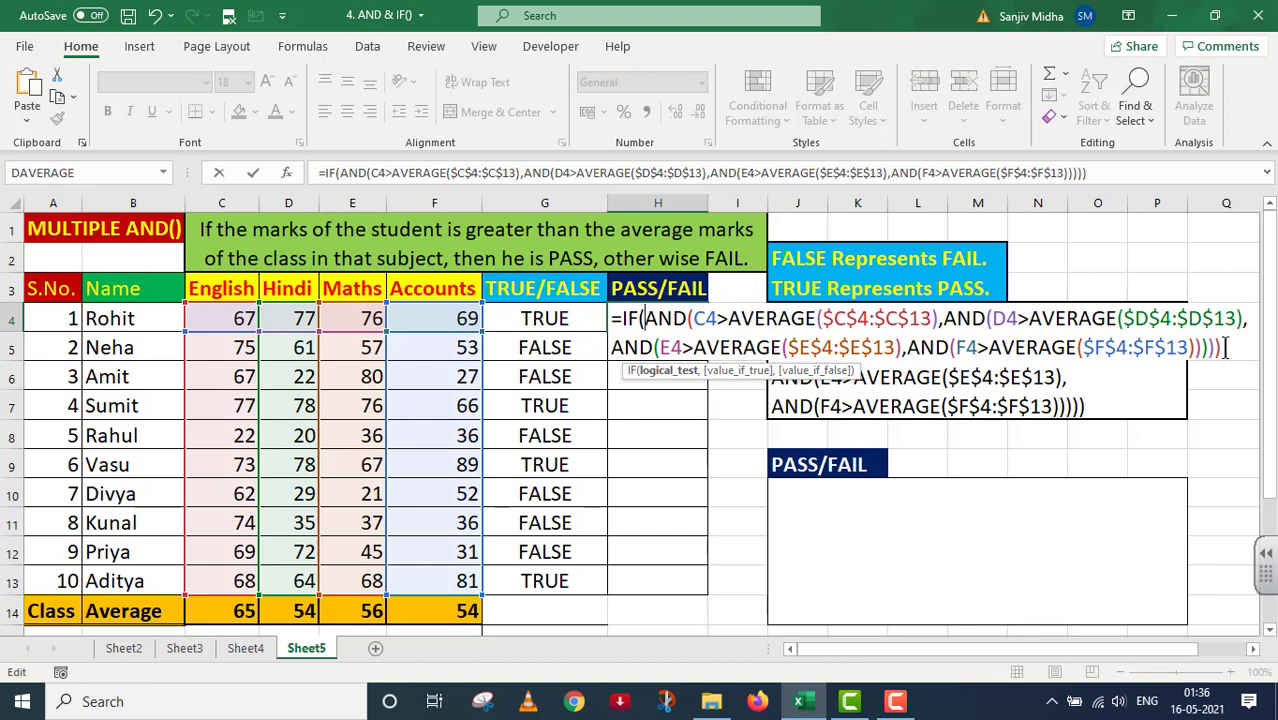
- Finish H4's formula with =TRUE,"PASS","FAIL") so it shows PASS
{"action": "type", "text": "="}
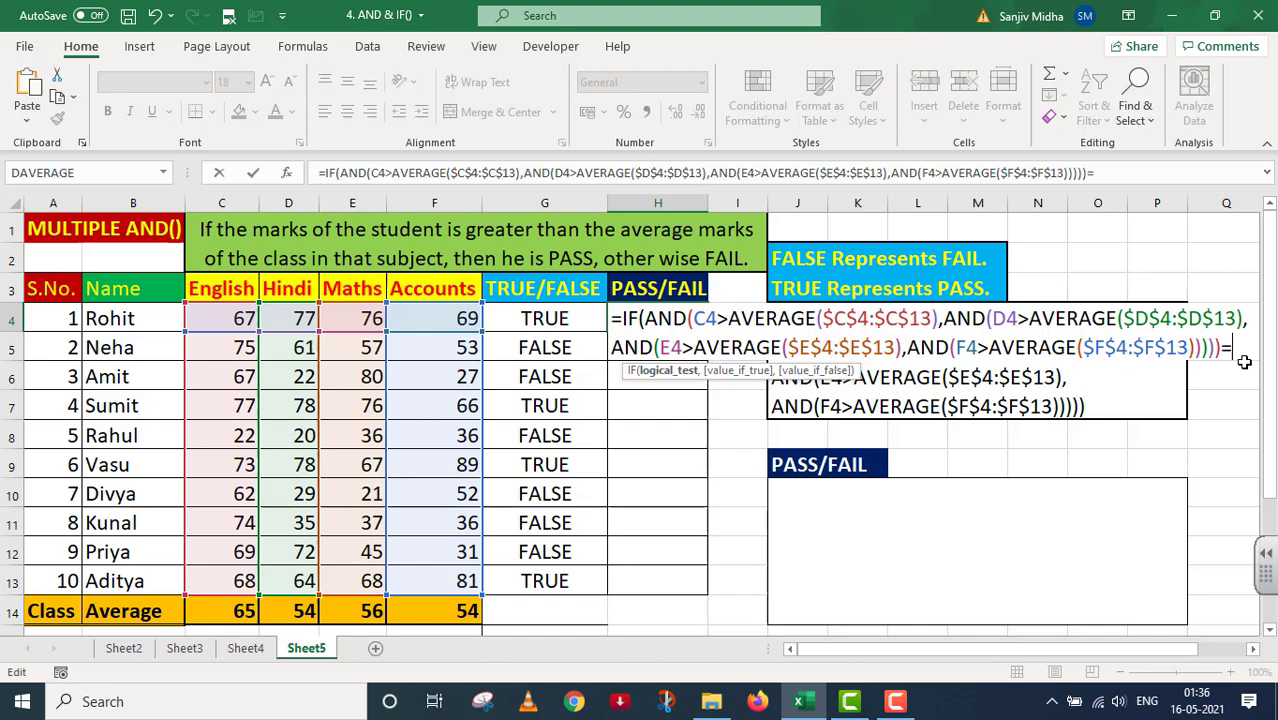
{"action": "type", "text": "TRUE,"}
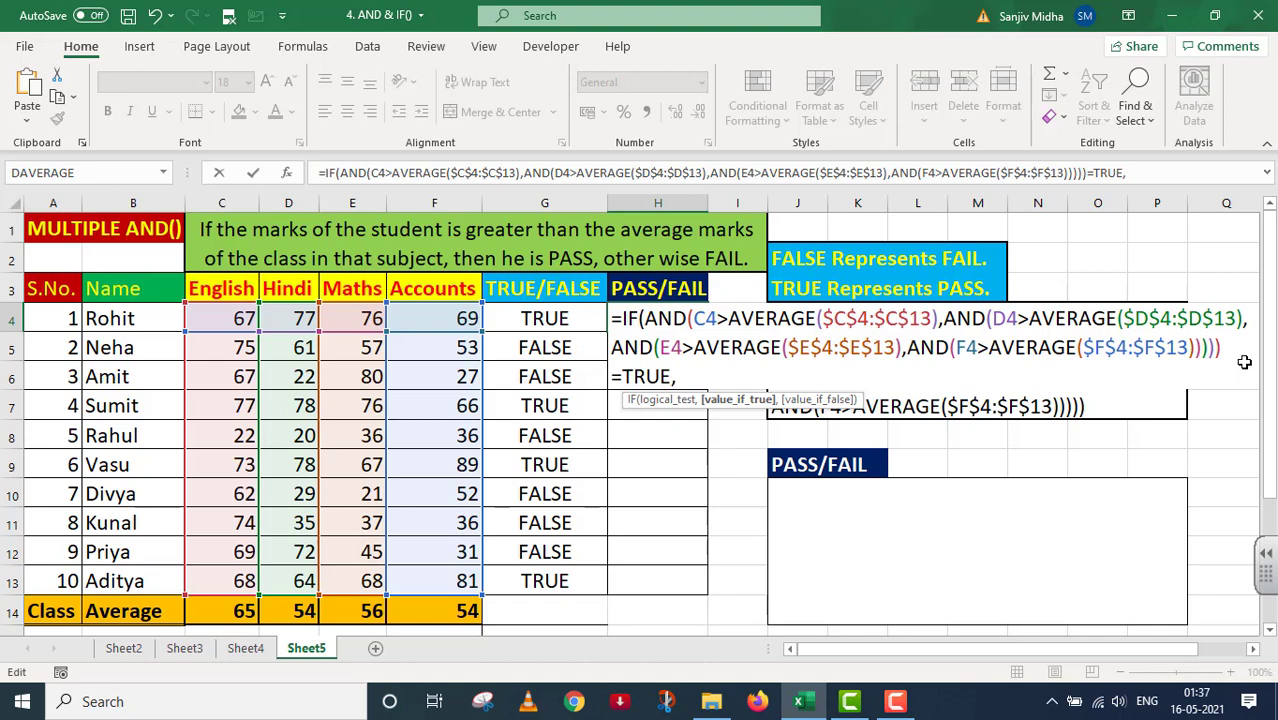
{"action": "type", "text": "\""}
{"action": "type", "text": "PASS"}
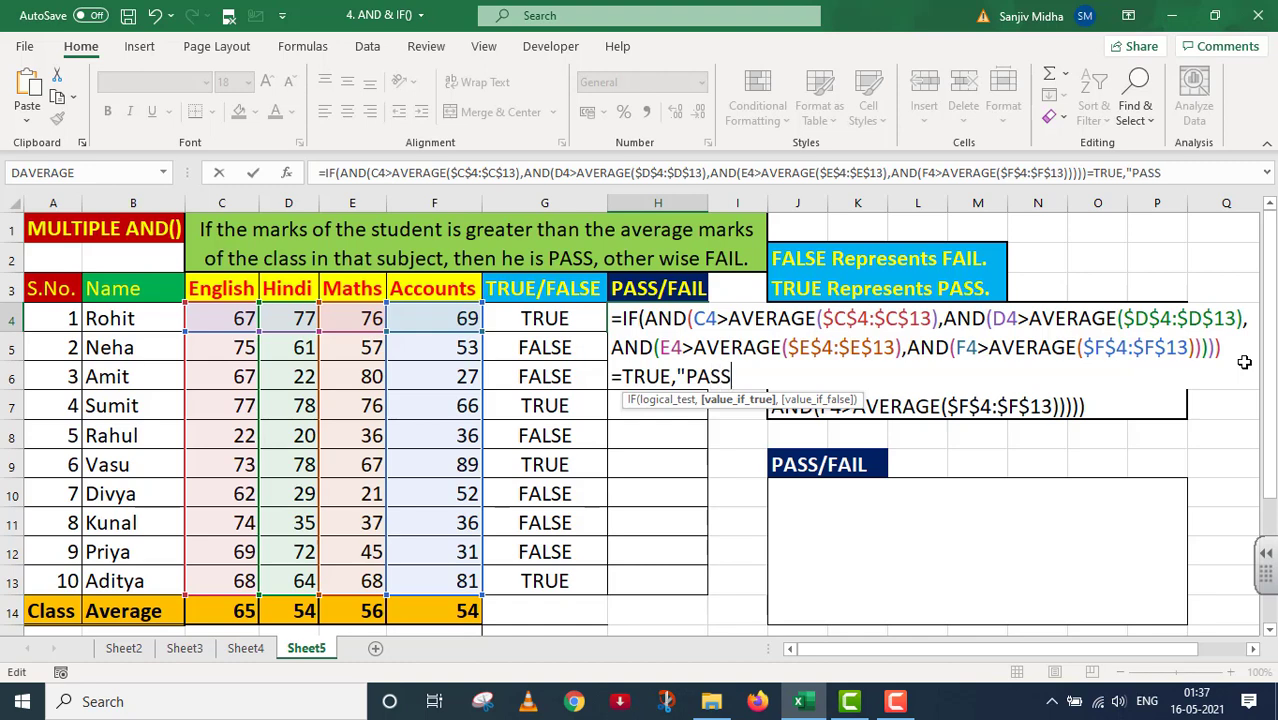
{"action": "type", "text": "\""}
{"action": "type", "text": ","}
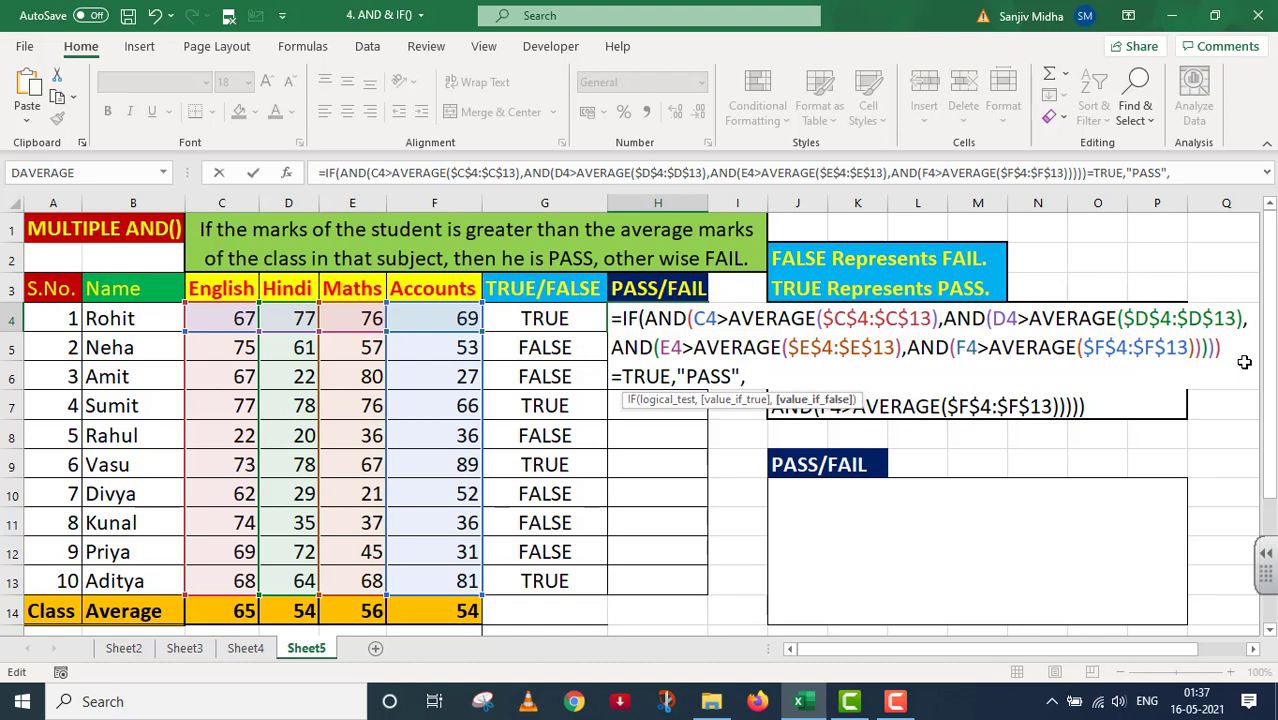
{"action": "type", "text": "\""}
{"action": "type", "text": "FAI"}
{"action": "type", "text": "L\""}
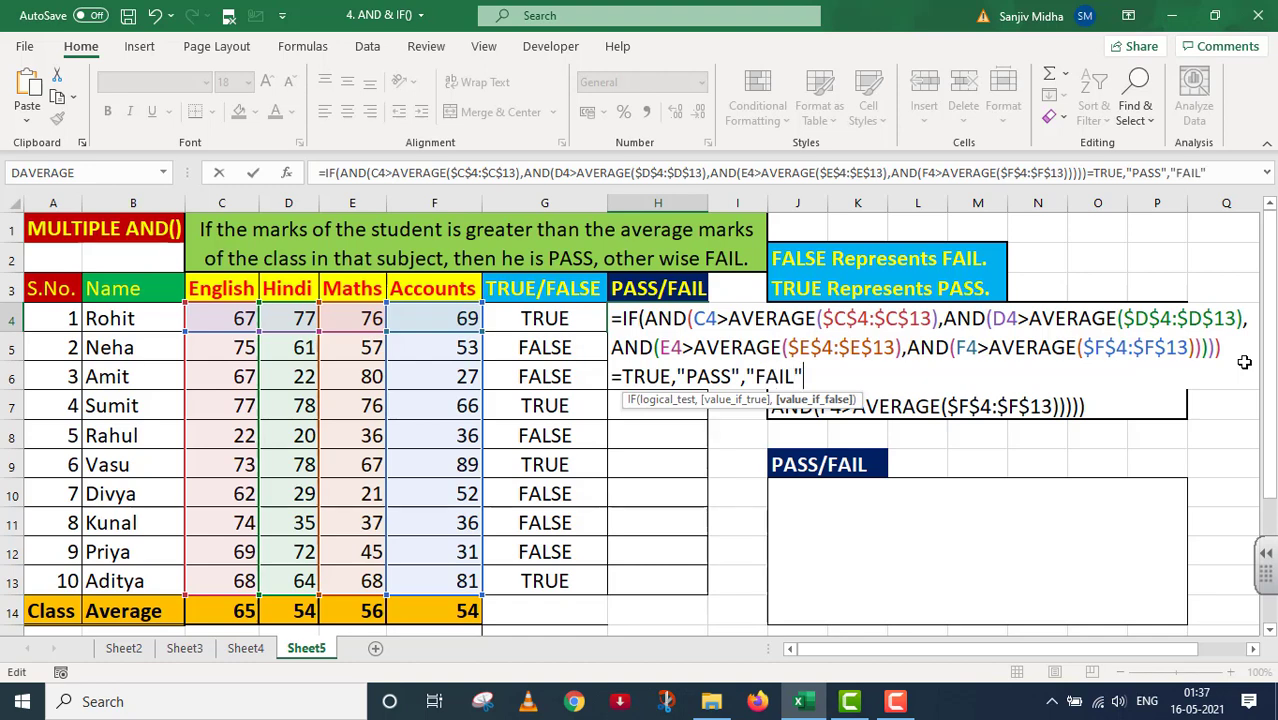
{"action": "type", "text": ")"}
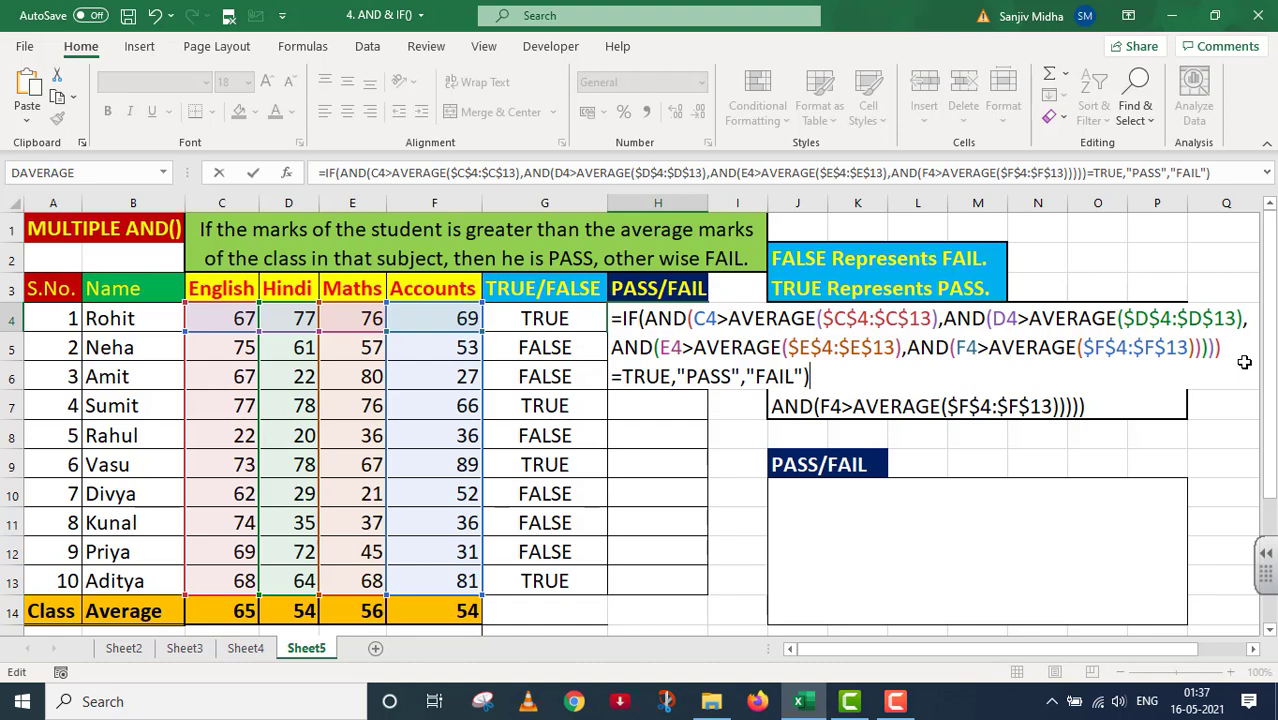
{"action": "key", "text": "Return"}
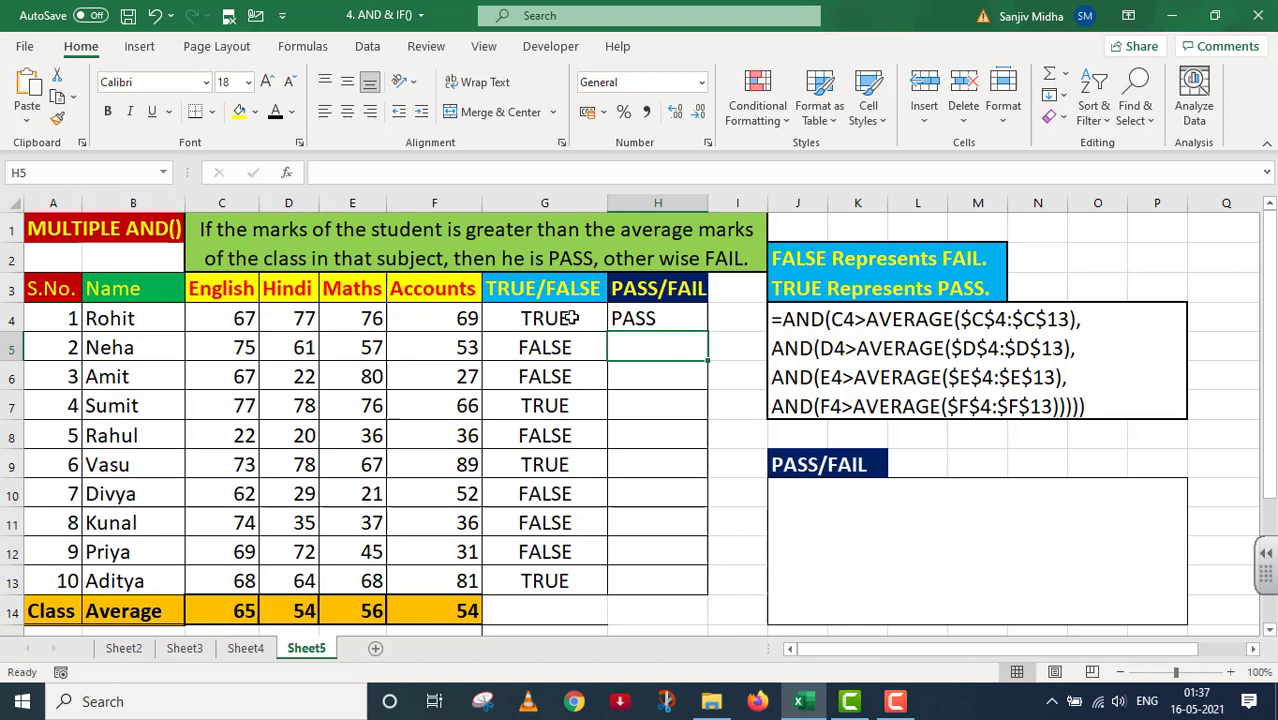
- Copy H4's IF formula down to H13 for all ten students
{"action": "left_click", "coordinate": [676, 316]}
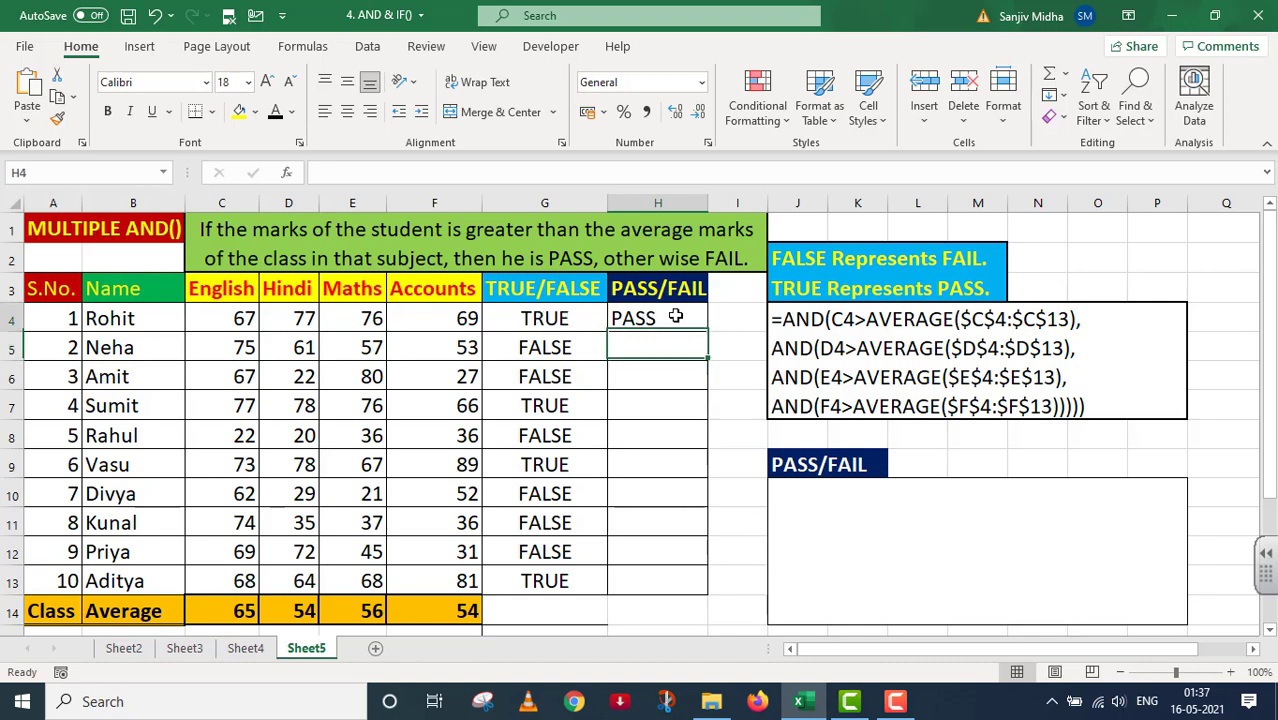
{"action": "left_click_drag", "start_coordinate": [706, 330], "coordinate": [704, 341]}
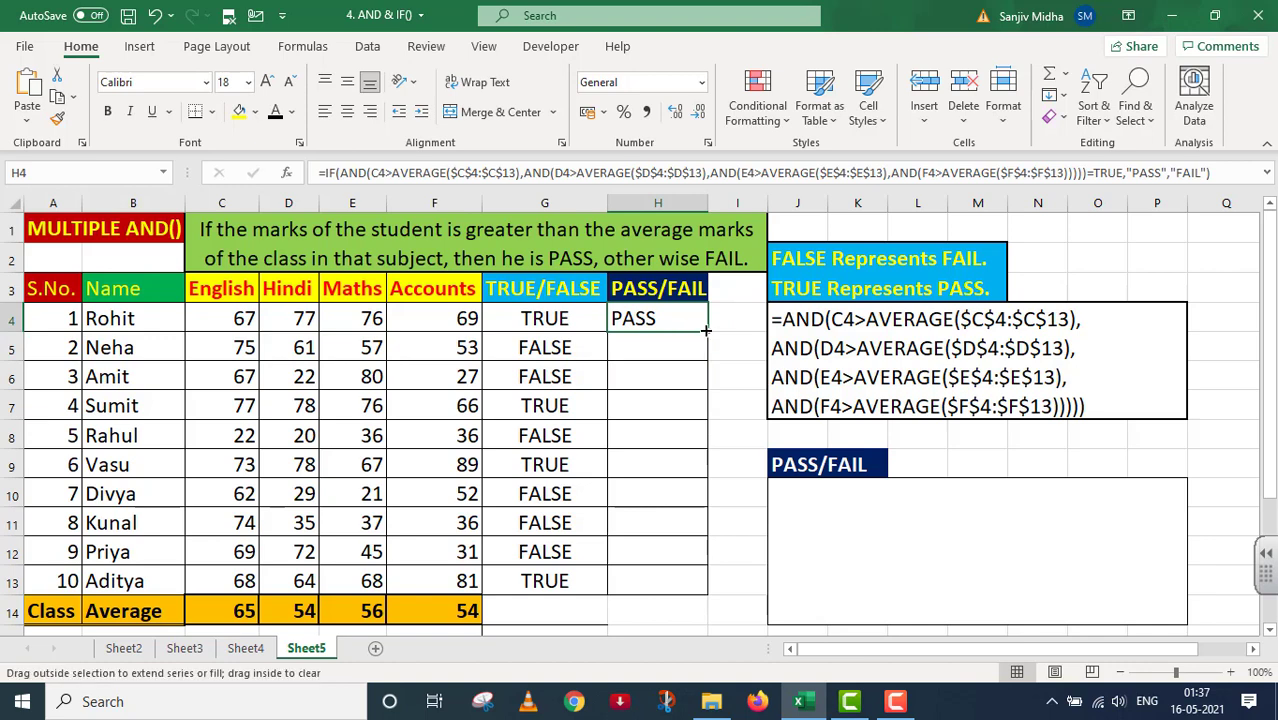
{"action": "left_click_drag", "start_coordinate": [704, 358], "coordinate": [705, 360]}
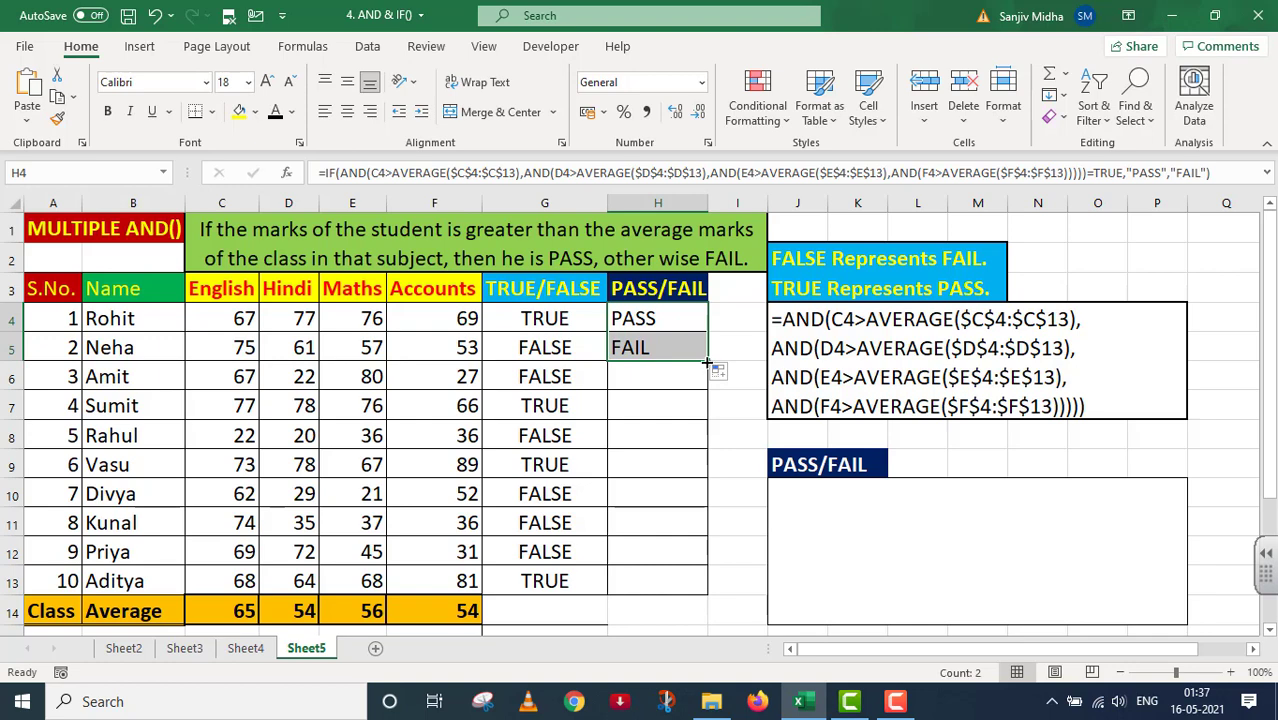
{"action": "left_click_drag", "start_coordinate": [706, 362], "coordinate": [716, 586]}
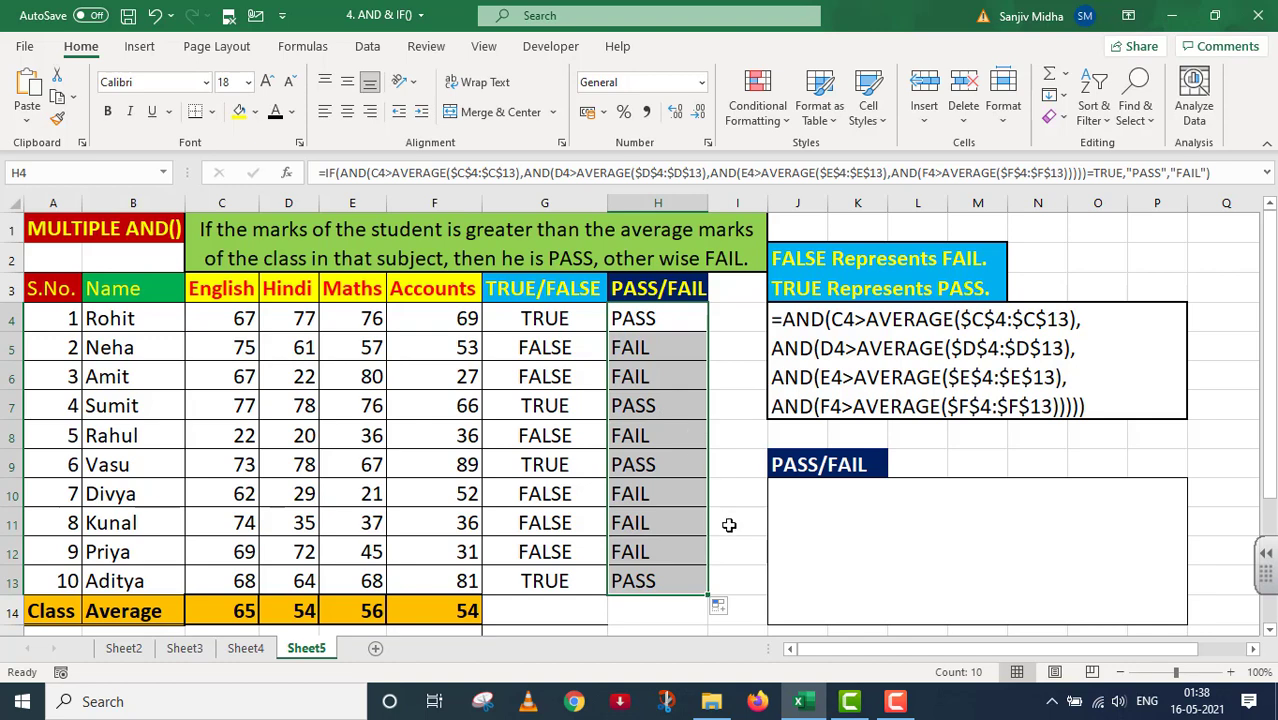
- Turn the IF formula note in merged cell J10 black so it is readable
{"action": "left_click", "coordinate": [789, 496]}
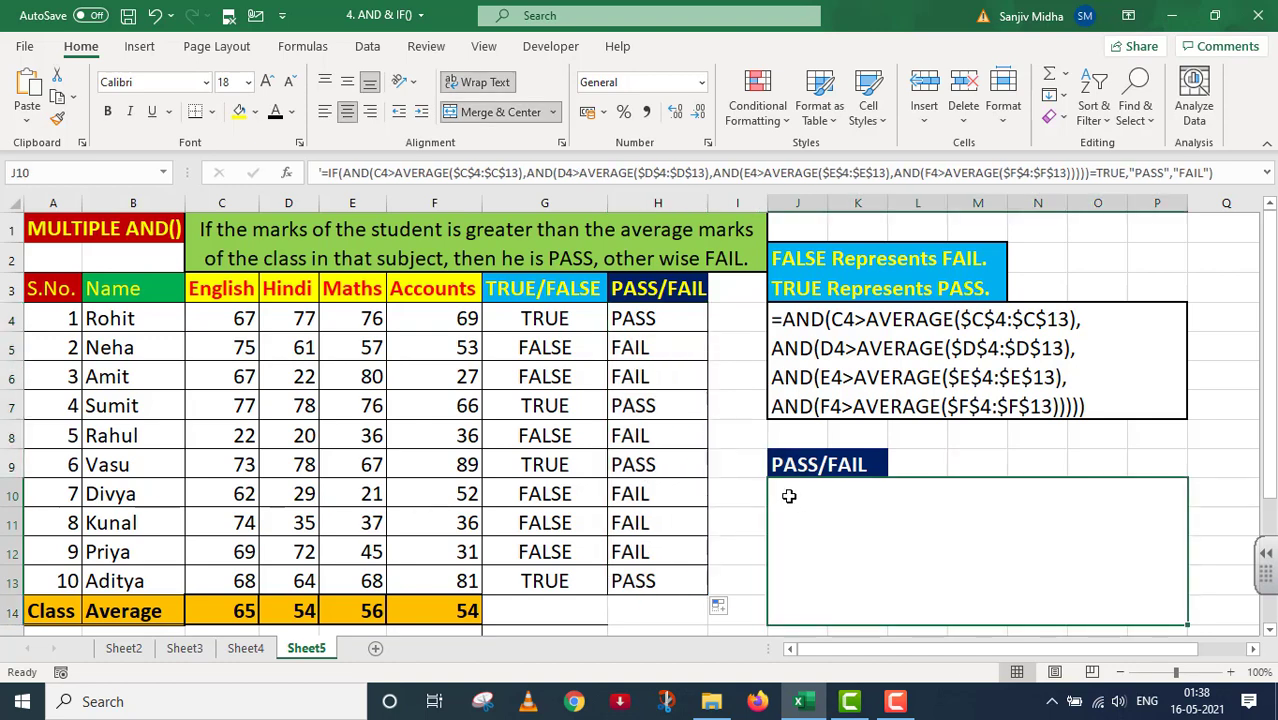
{"action": "left_click", "coordinate": [275, 111]}
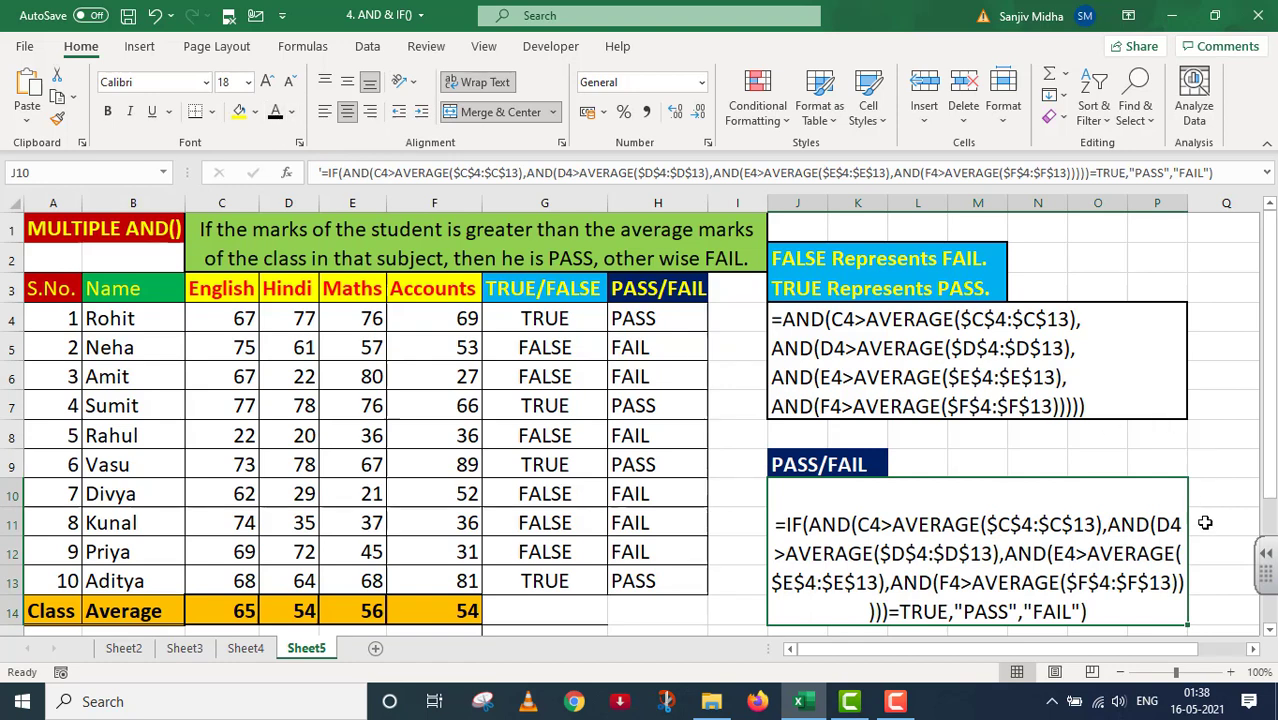